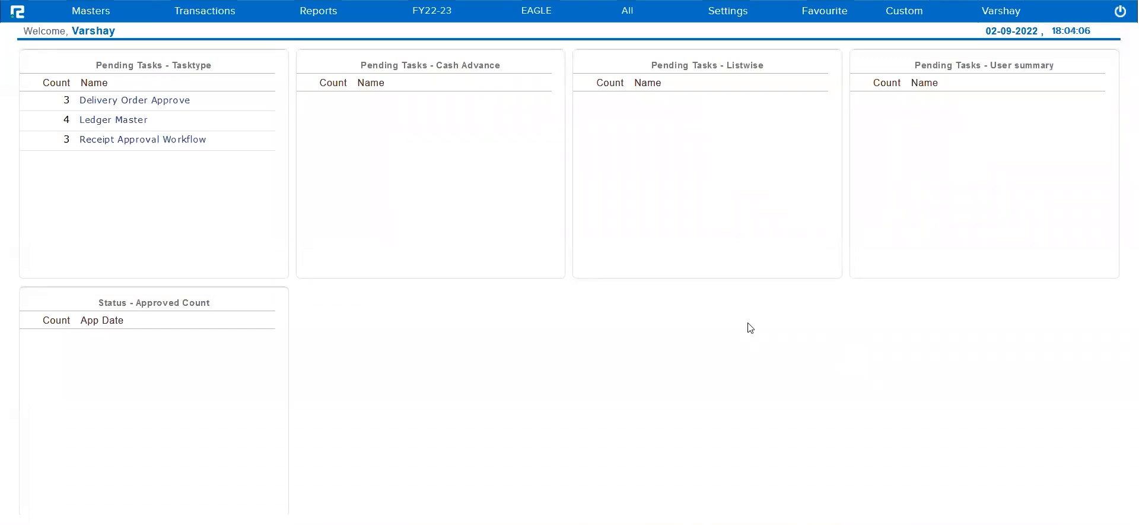
# Open the Branch Reconciliation Report from the daily accounts reports and check the list of available segments
pyautogui.click(326, 19)
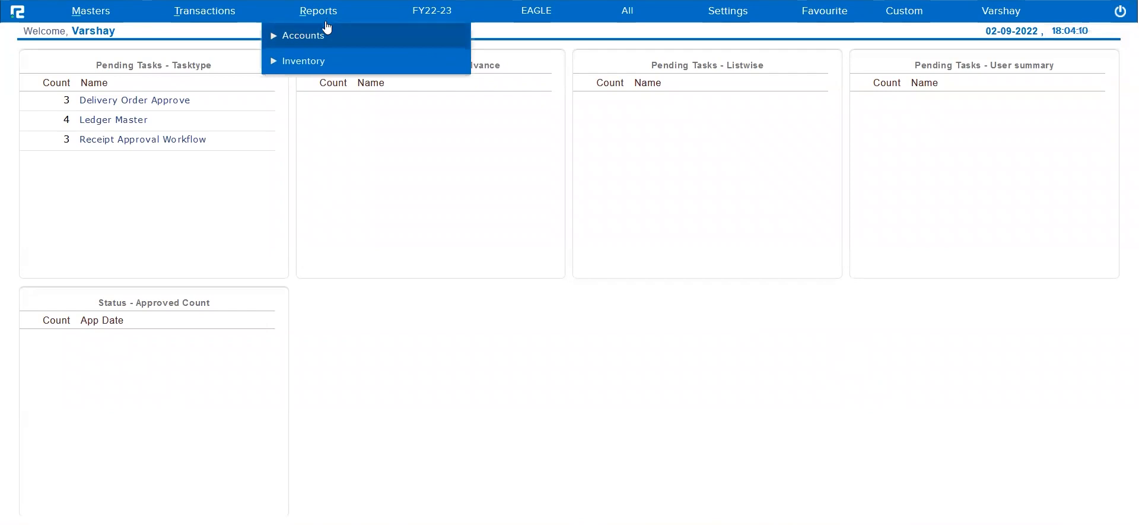
pyautogui.click(321, 37)
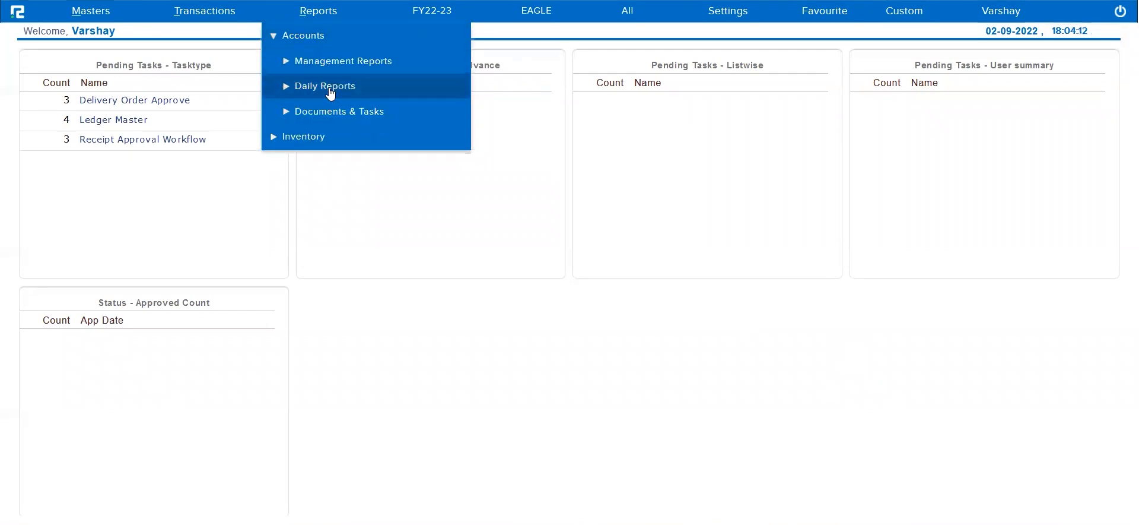
pyautogui.click(329, 88)
pyautogui.click(341, 337)
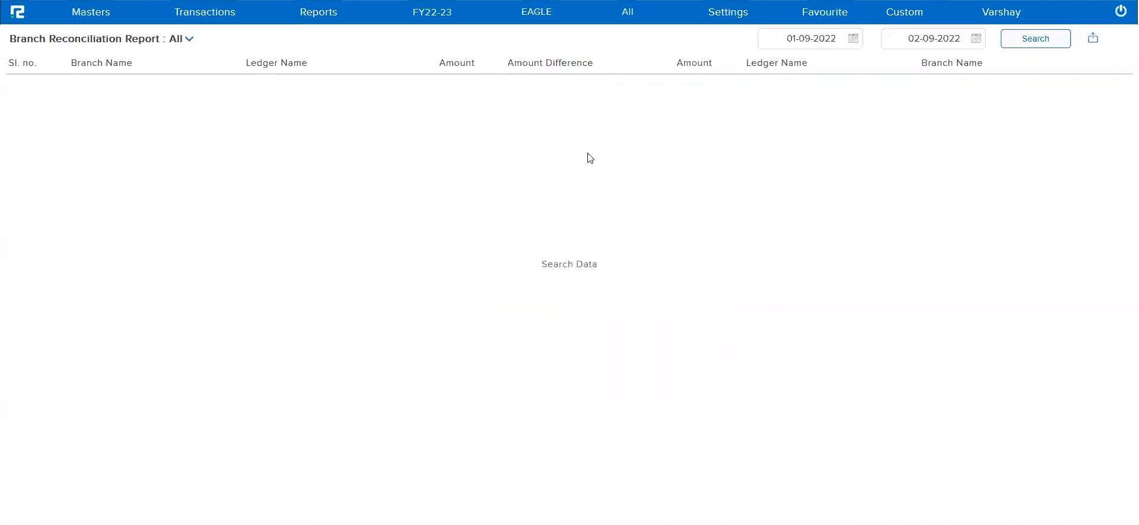
pyautogui.click(630, 16)
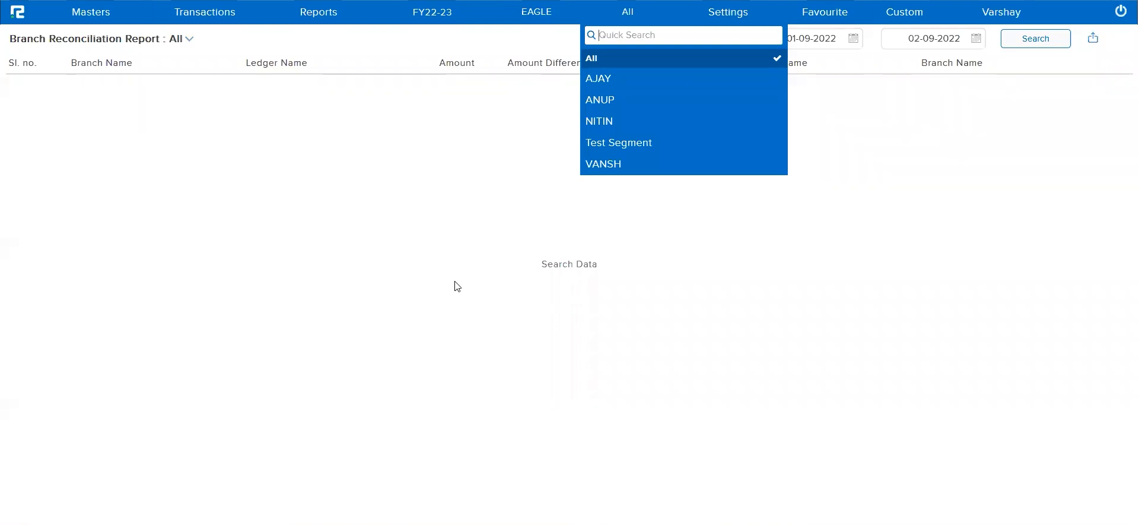
pyautogui.click(457, 286)
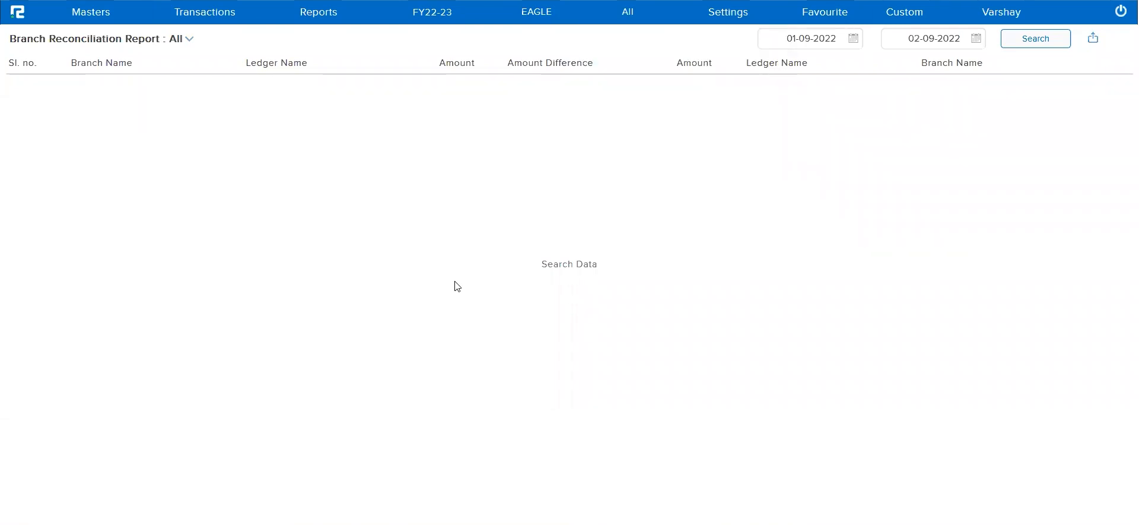
# Run the branch reconciliation search with the start date set to 01-08-2022
pyautogui.tripleClick(814, 38)
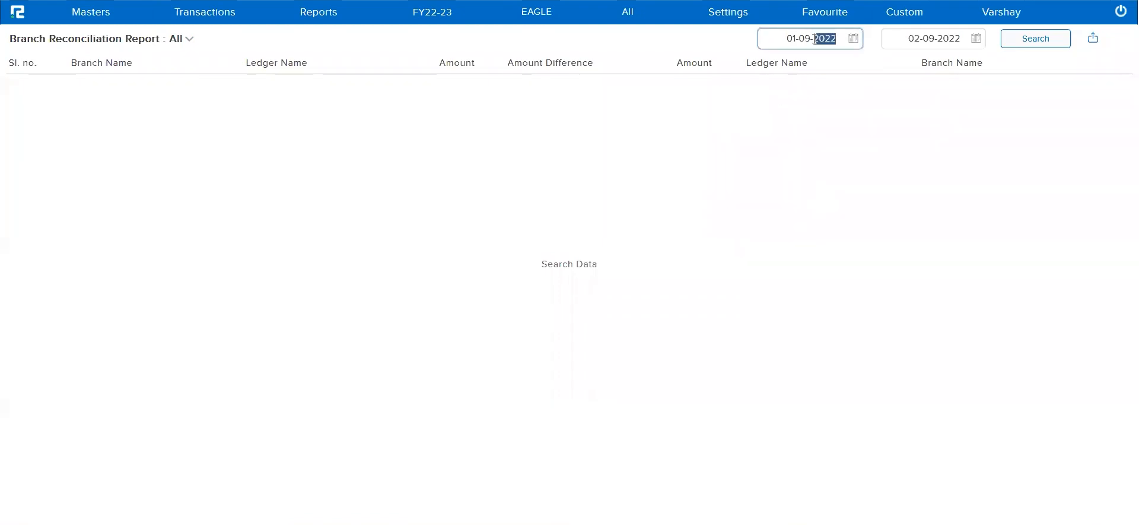
pyautogui.write('1-8-')
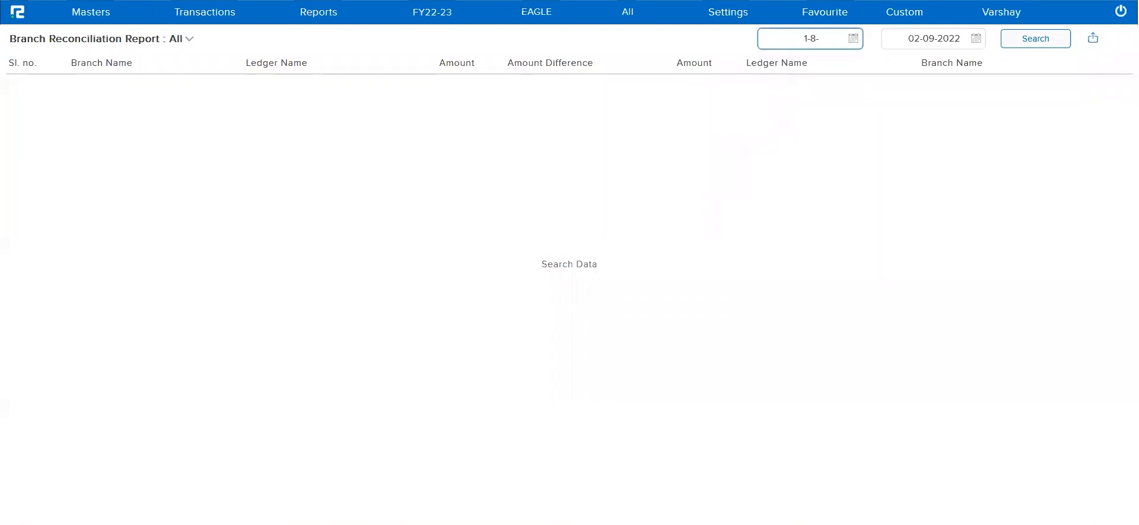
pyautogui.write('2022')
pyautogui.press('Tab')
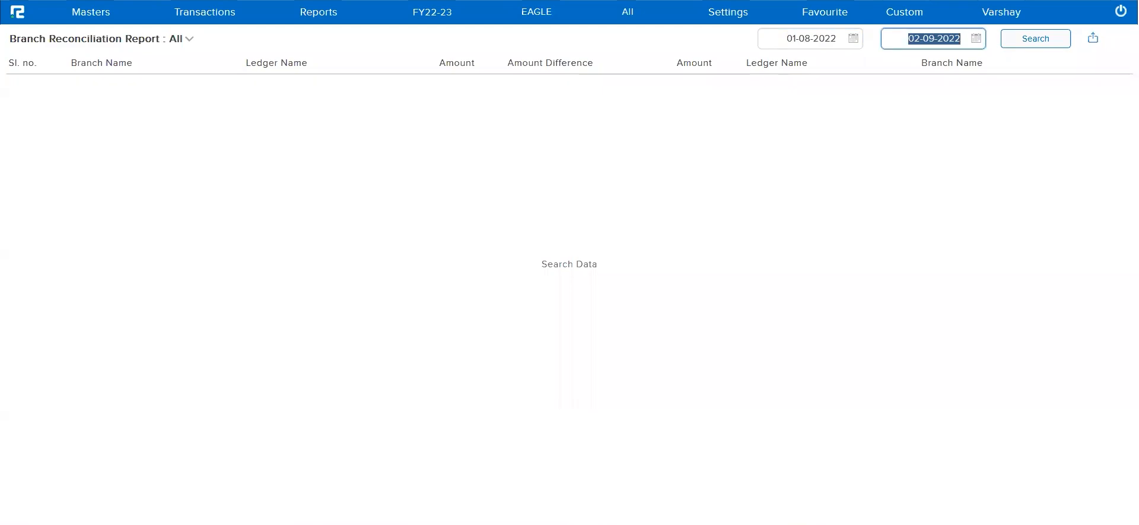
pyautogui.click(1046, 43)
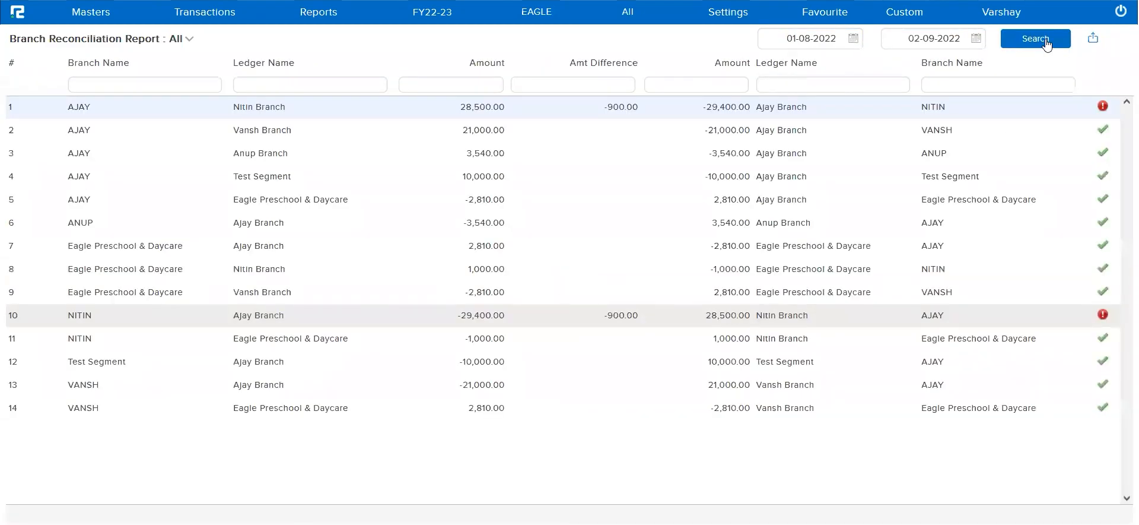
# Examine the report rows, comparing the amounts, differences and reconciliation status of each branch pair
pyautogui.click(839, 223)
pyautogui.press('Up')
pyautogui.press('Up')
pyautogui.press('Up')
pyautogui.press('Up')
pyautogui.press('Up')
pyautogui.press('Down')
pyautogui.press('Down')
pyautogui.press('Down')
pyautogui.press('Down')
pyautogui.press('Down')
pyautogui.press('Down')
pyautogui.press('Down')
pyautogui.press('Down')
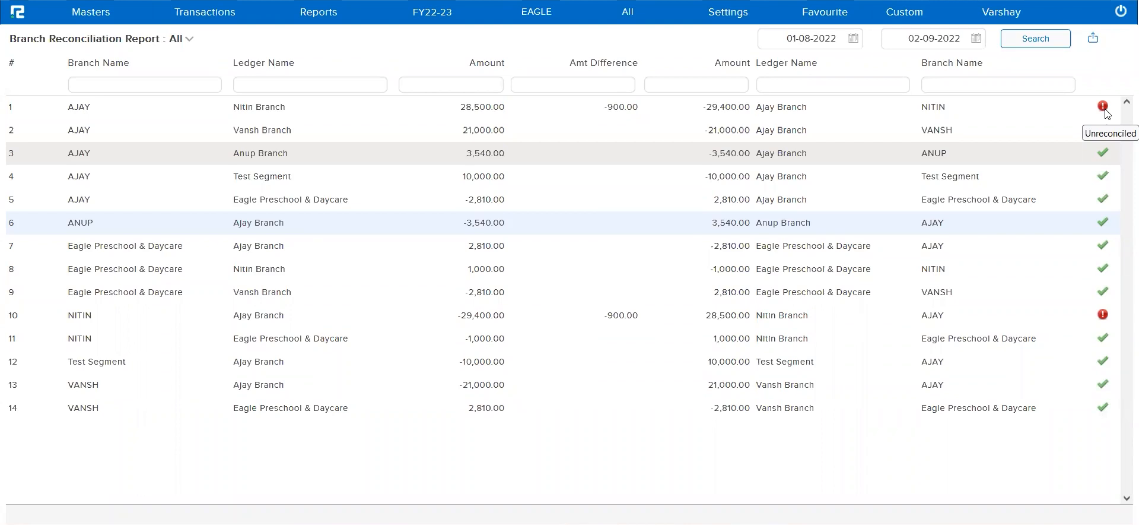
pyautogui.click(1030, 115)
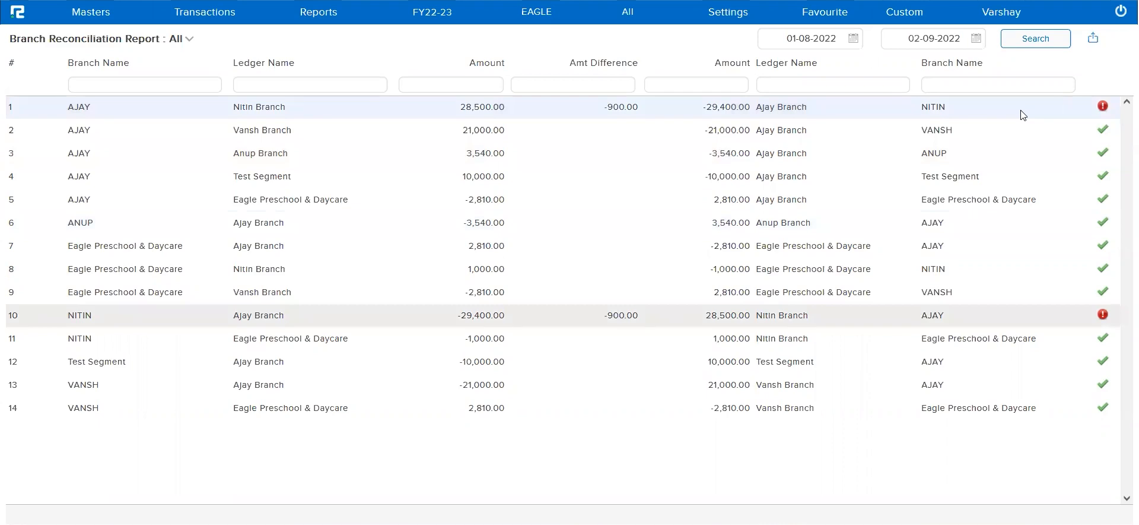
# Open the day-wise breakdown of unreconciled row 10 and review its entries for each date
pyautogui.click(974, 315)
pyautogui.click(479, 316)
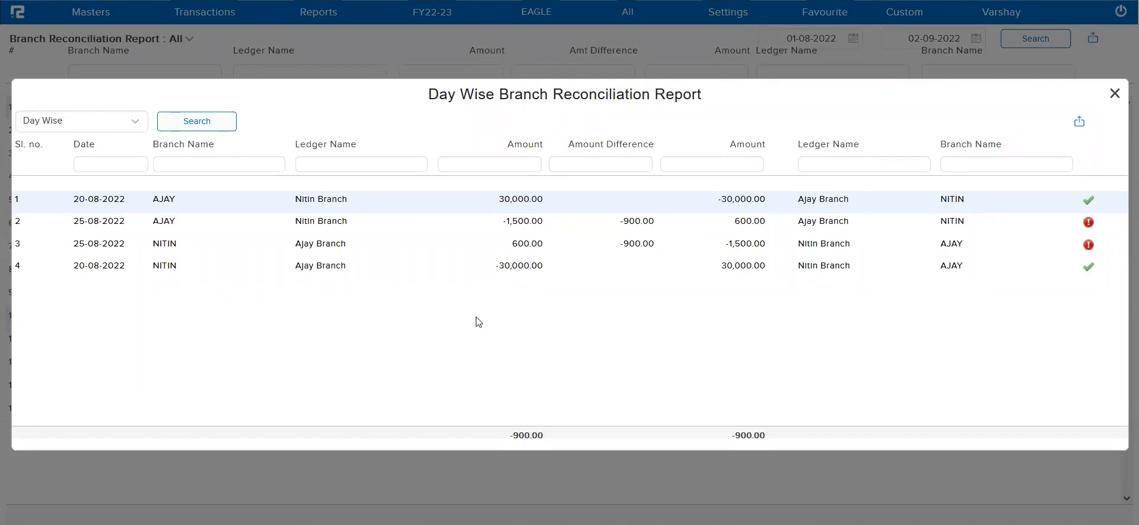
pyautogui.click(597, 272)
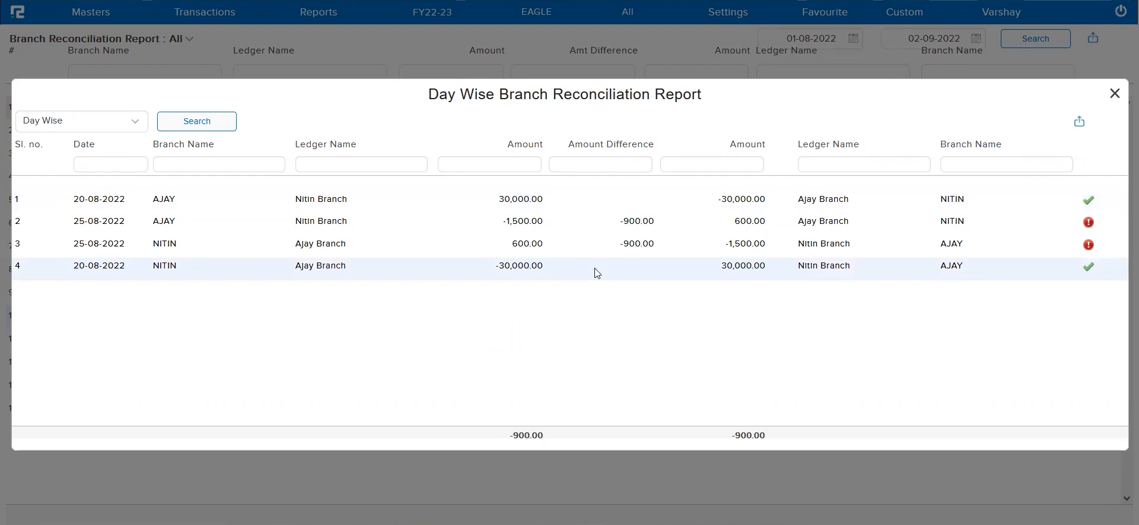
pyautogui.press('Up')
pyautogui.press('Up')
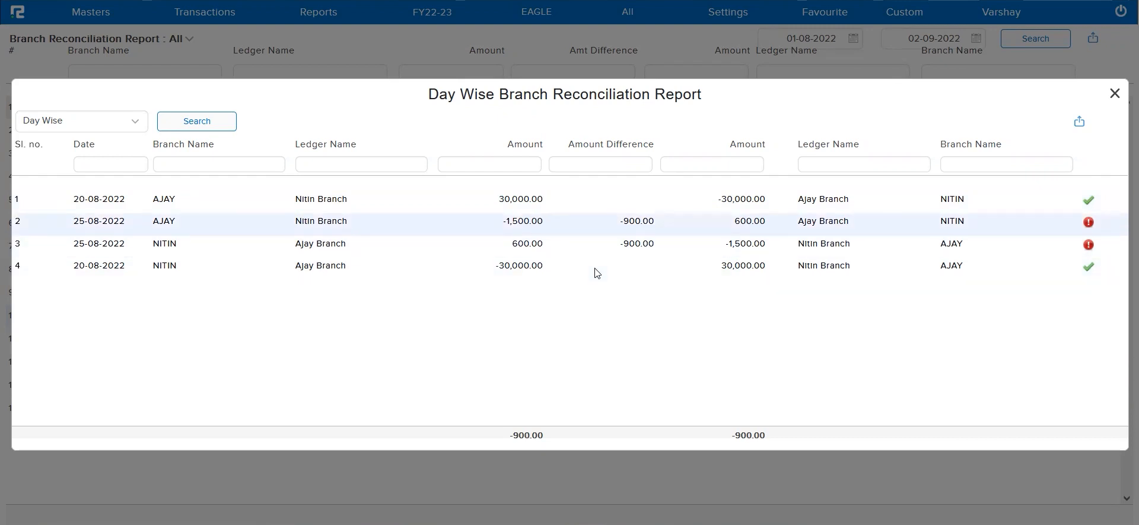
pyautogui.moveTo(1095, 230)
# Switch the breakdown to Transaction Wise and check which two branches are compared
pyautogui.click(121, 129)
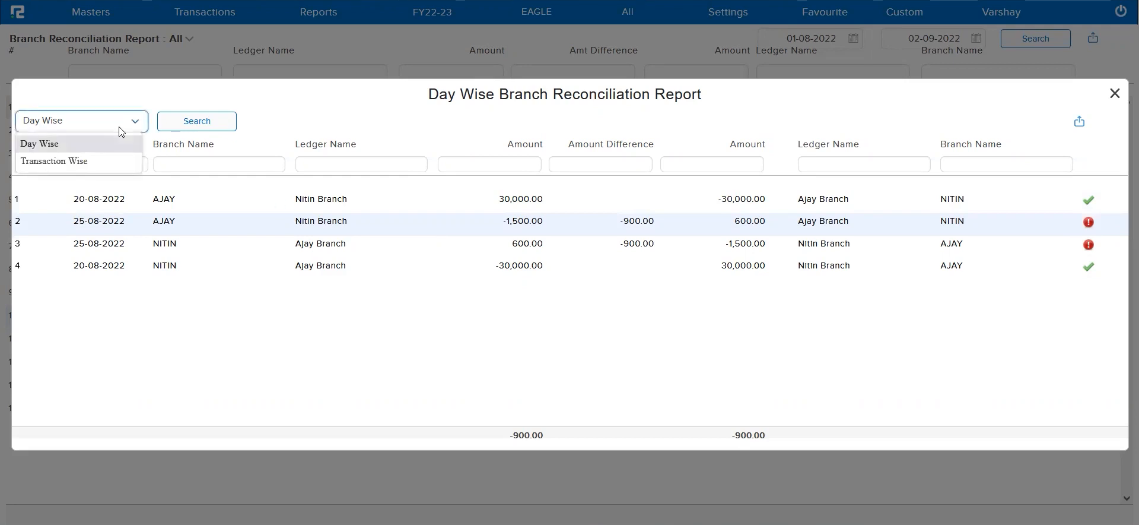
pyautogui.click(105, 162)
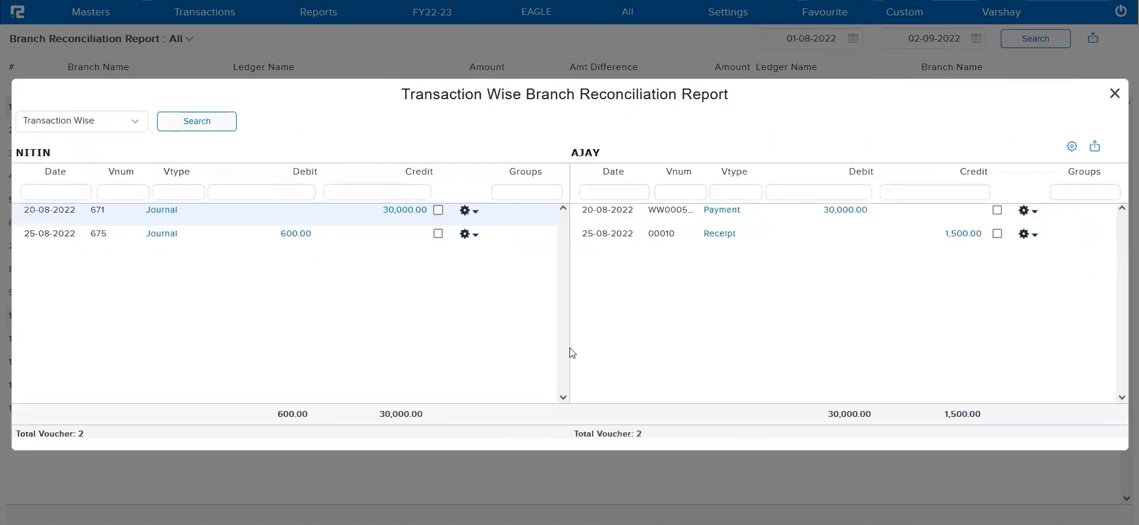
pyautogui.doubleClick(32, 152)
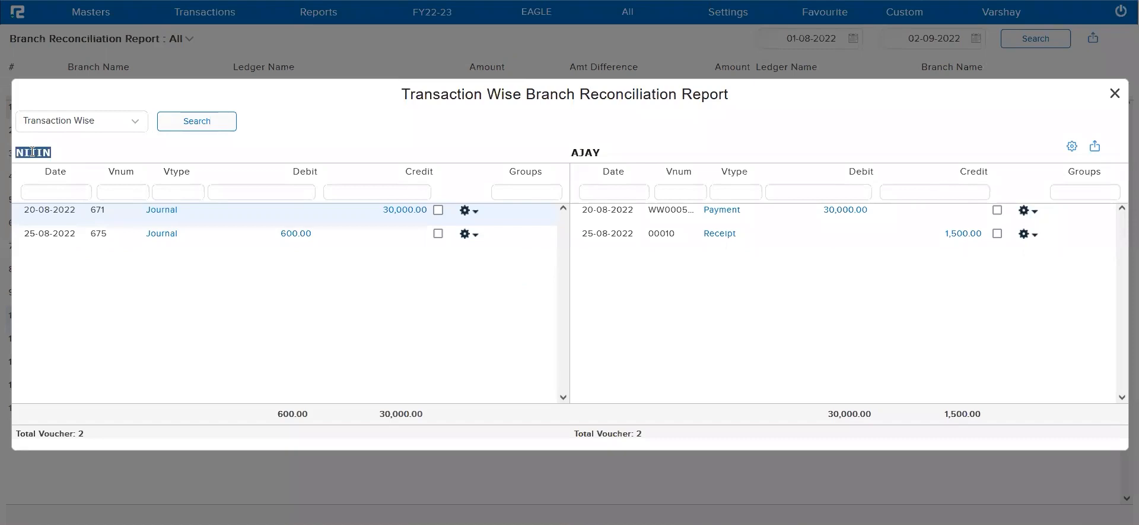
pyautogui.doubleClick(589, 155)
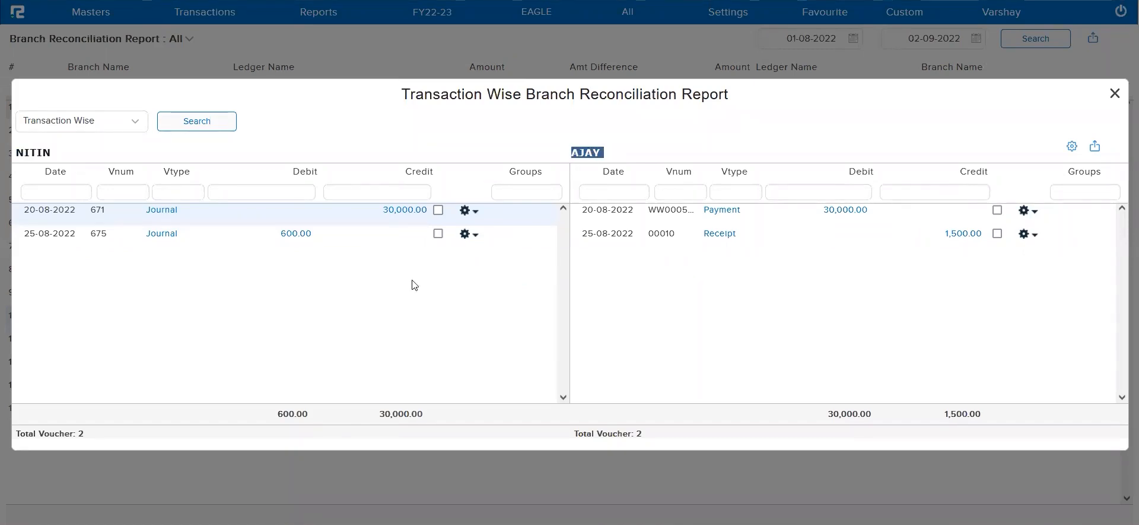
# Compare the dates, debits and credits of the 20-08-2022 and 25-08-2022 vouchers between the two branches
pyautogui.doubleClick(415, 172)
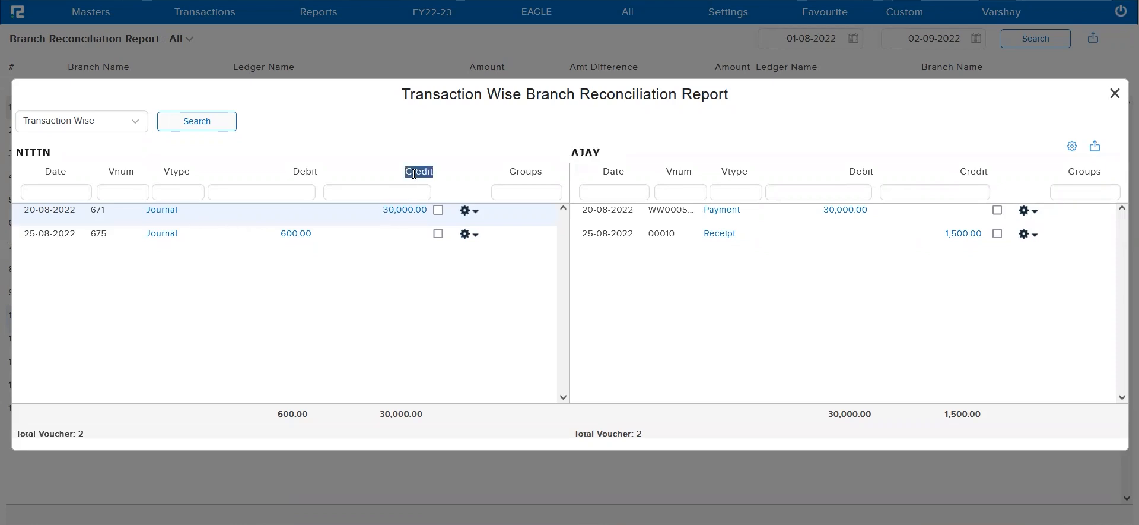
pyautogui.doubleClick(71, 209)
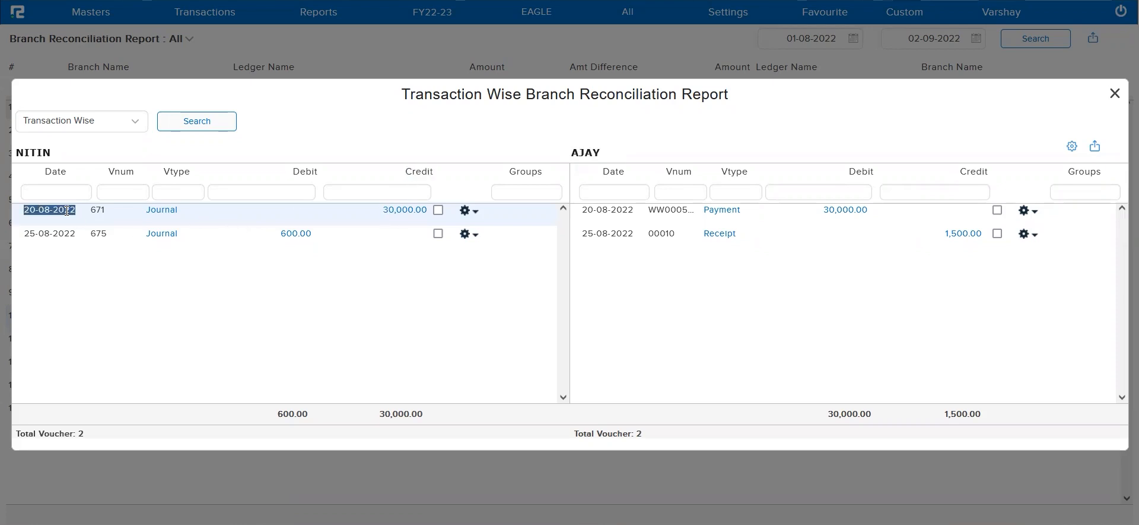
pyautogui.doubleClick(427, 172)
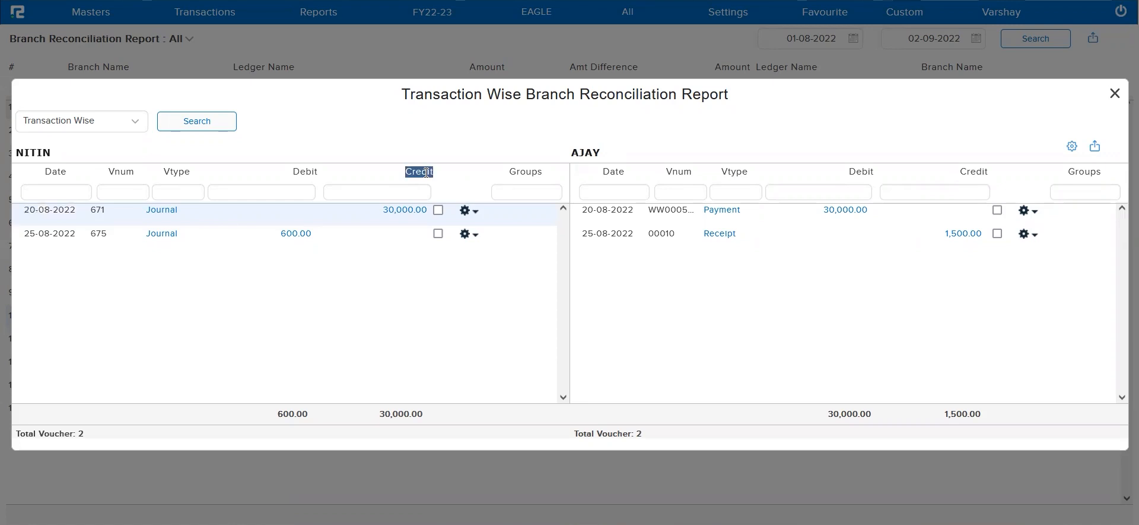
pyautogui.doubleClick(617, 210)
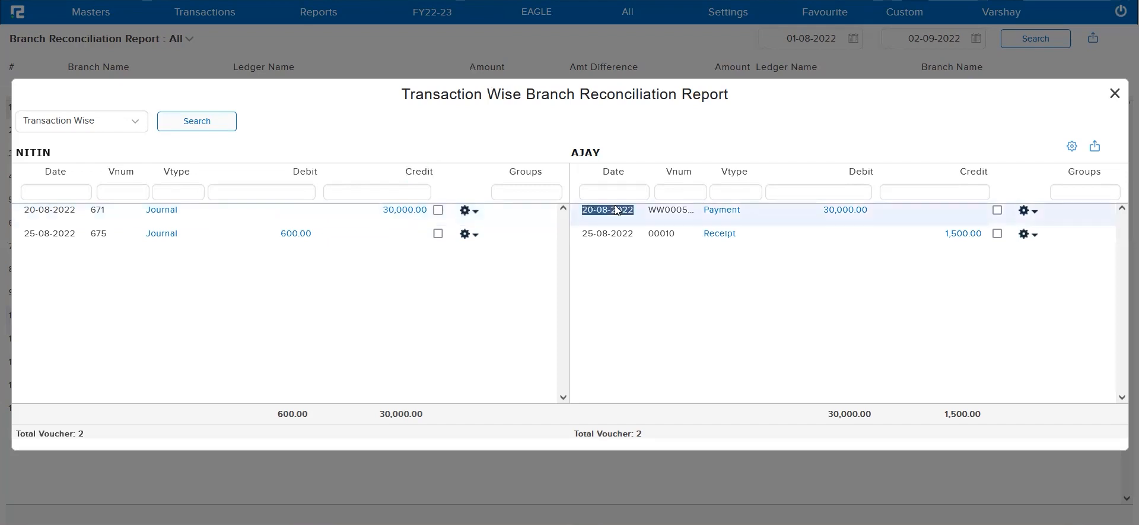
pyautogui.doubleClick(864, 171)
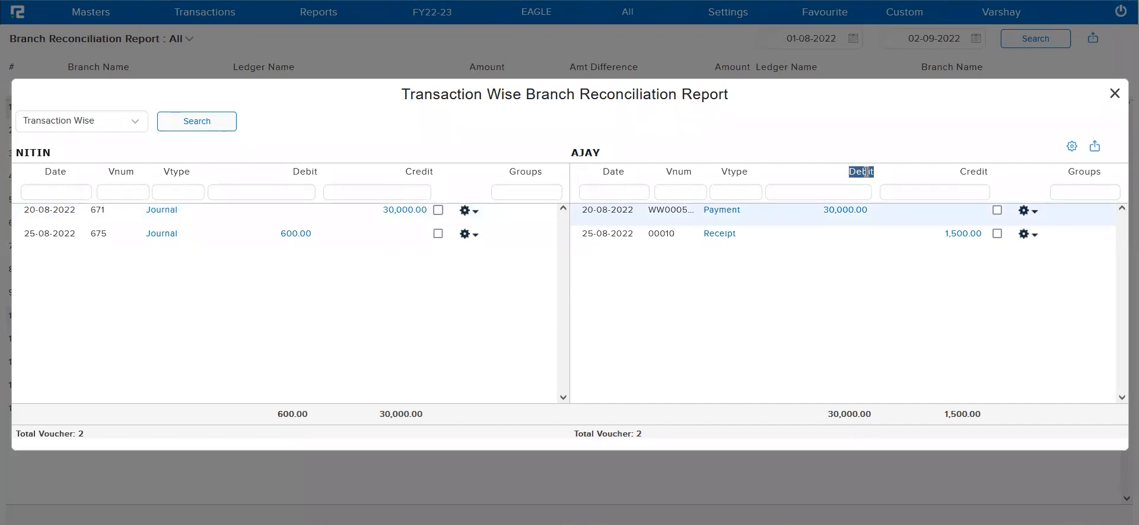
pyautogui.click(43, 243)
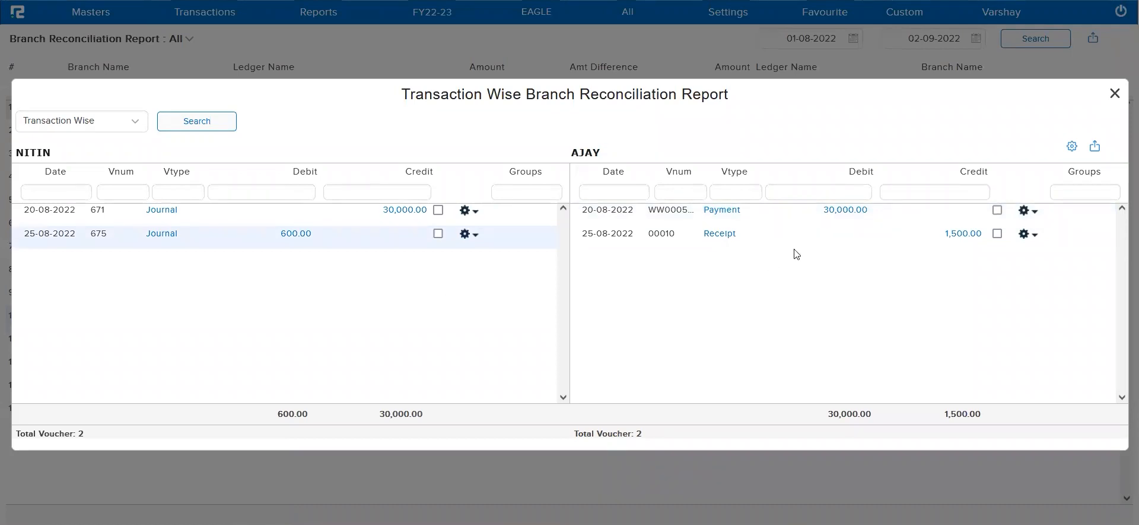
pyautogui.tripleClick(596, 237)
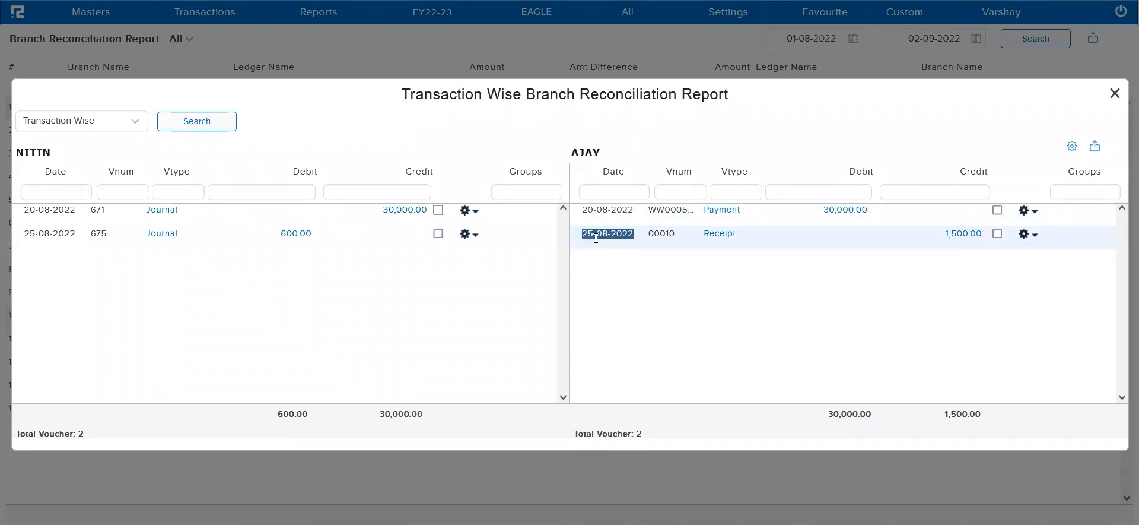
pyautogui.doubleClick(587, 153)
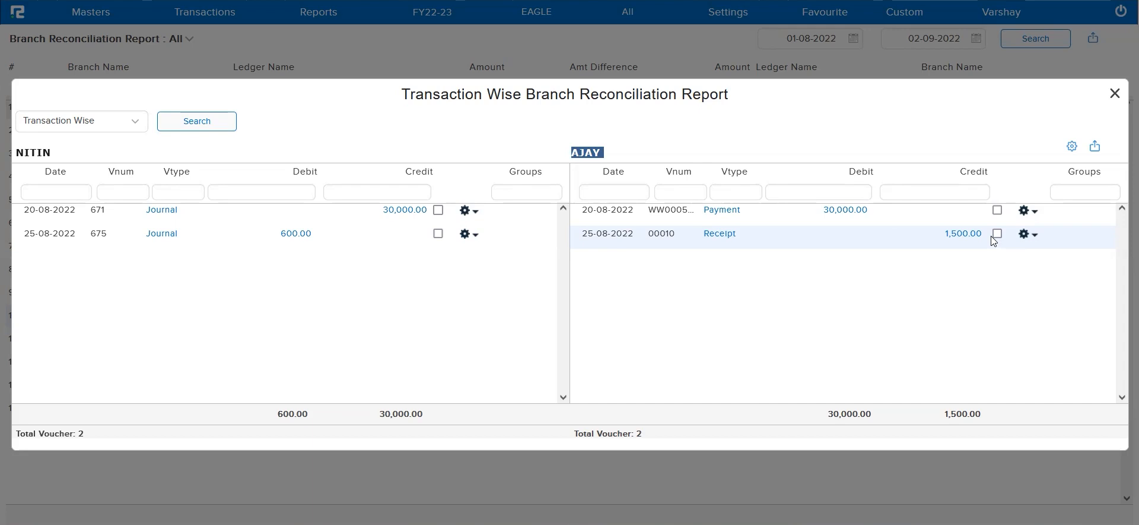
# Mark the 25-08-2022 receipt voucher 00010 with the Red colour group
pyautogui.click(722, 238)
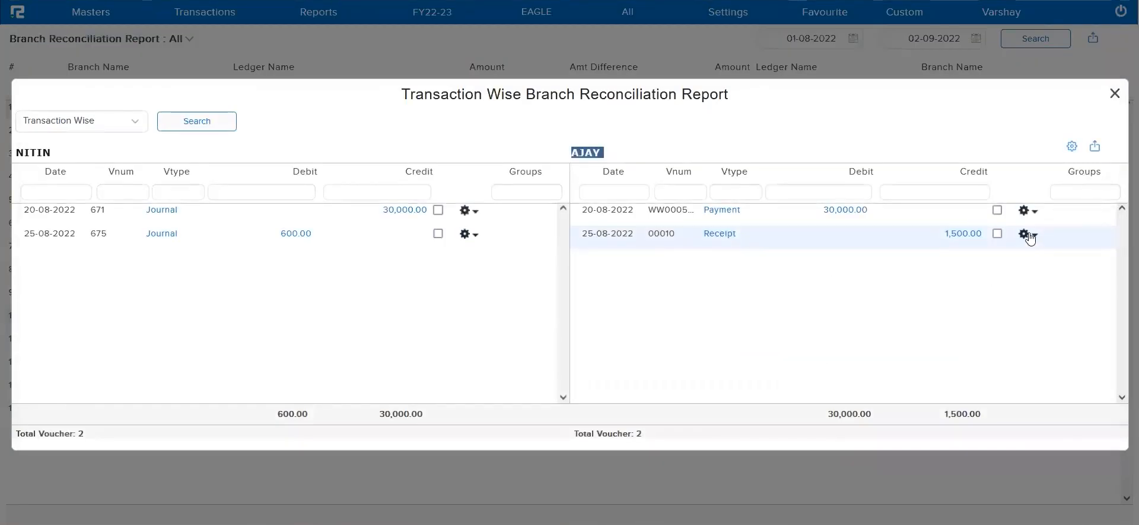
pyautogui.click(1029, 235)
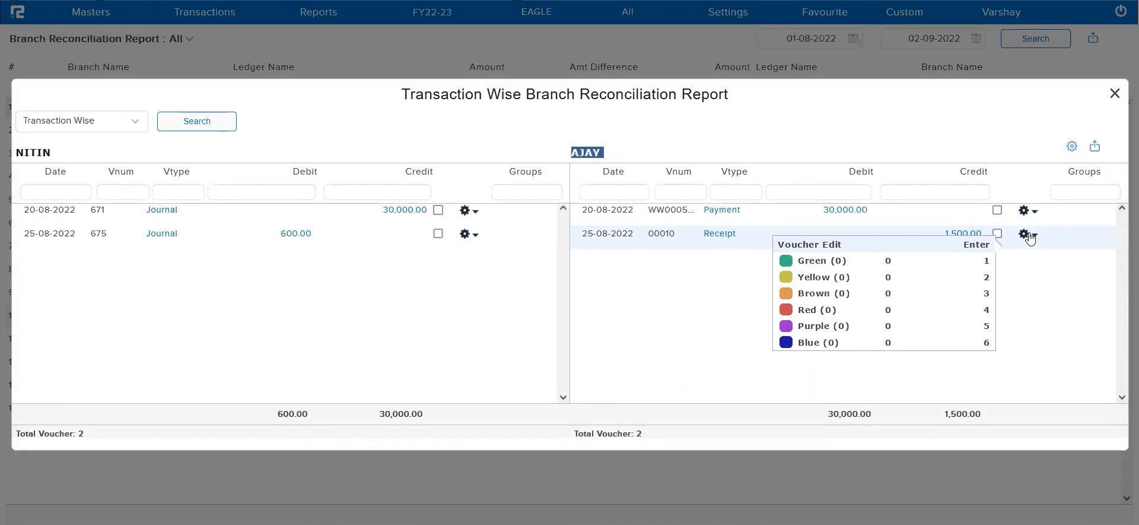
pyautogui.press('4')
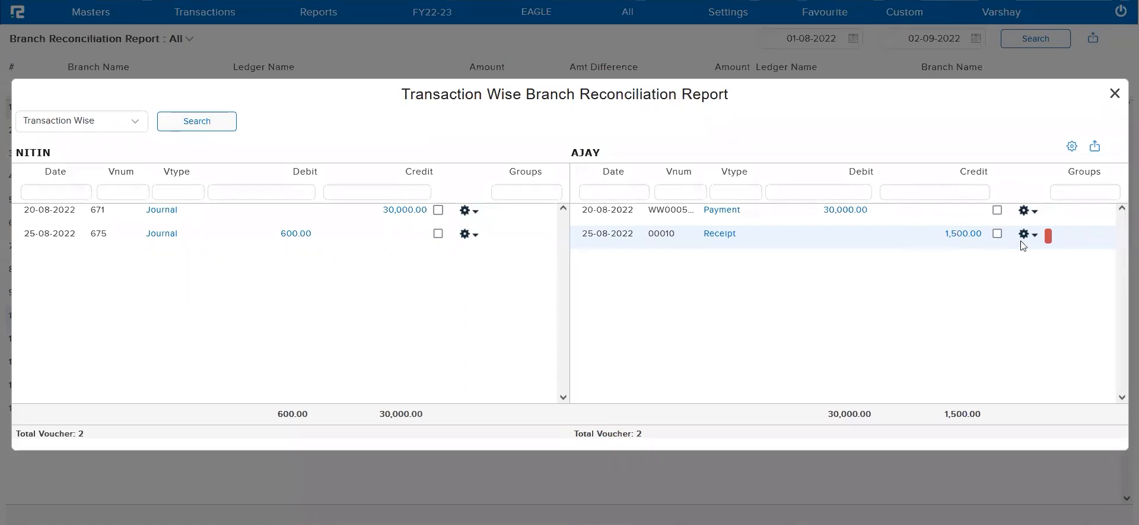
# Turn on the Ledger display for the transaction-wise vouchers and review the ledger entries
pyautogui.click(1076, 149)
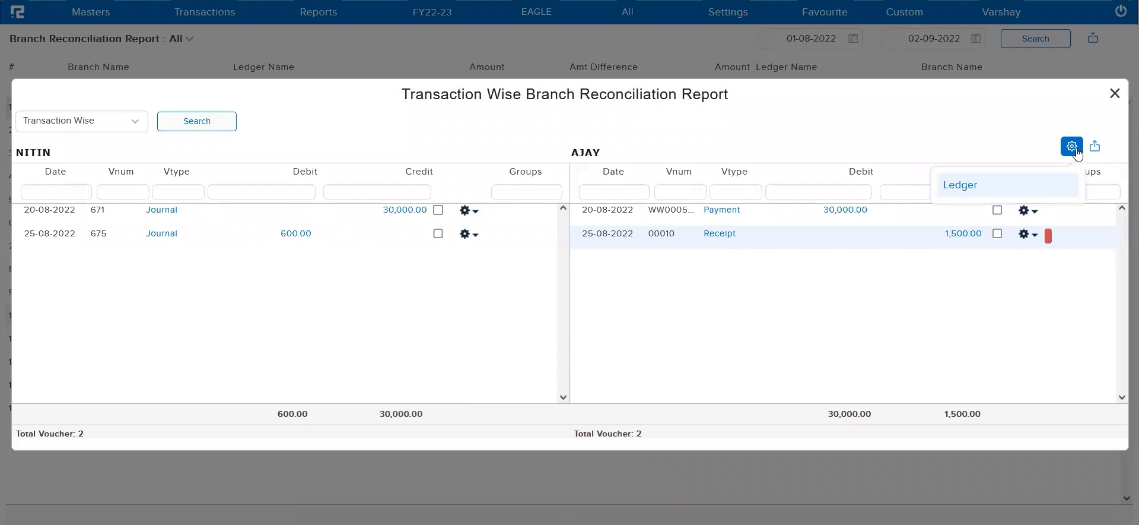
pyautogui.click(1012, 186)
pyautogui.scroll(-1, 921, 312)
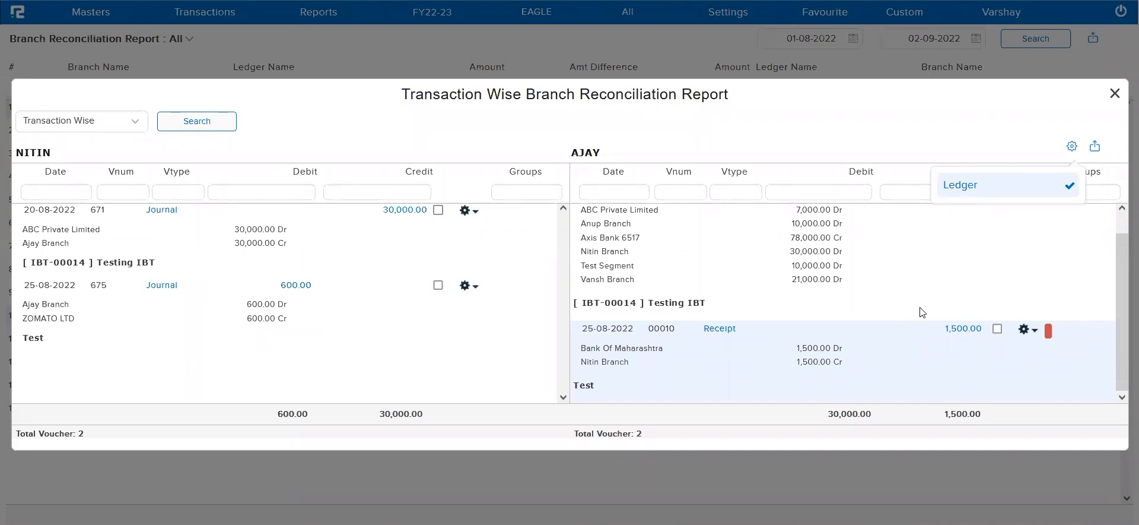
# Export the transaction-wise report to Excel, view the exported workbook, and return to the report
pyautogui.click(1096, 145)
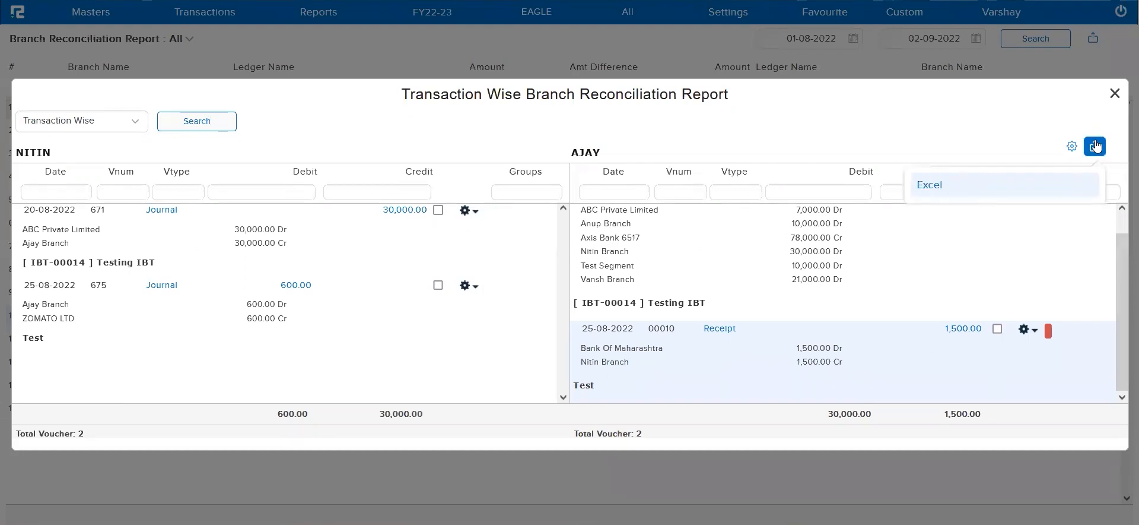
pyautogui.click(944, 191)
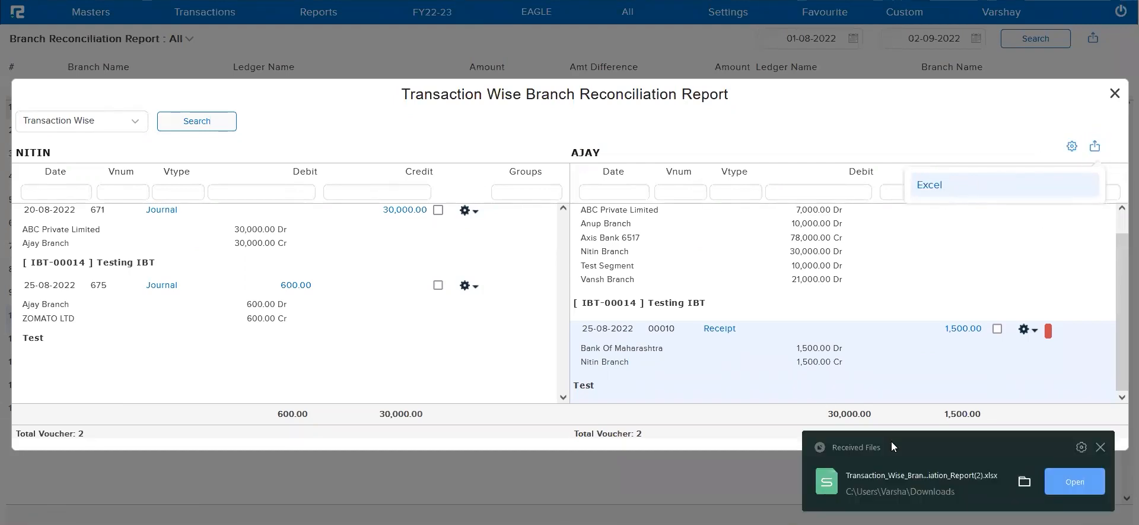
pyautogui.click(1065, 484)
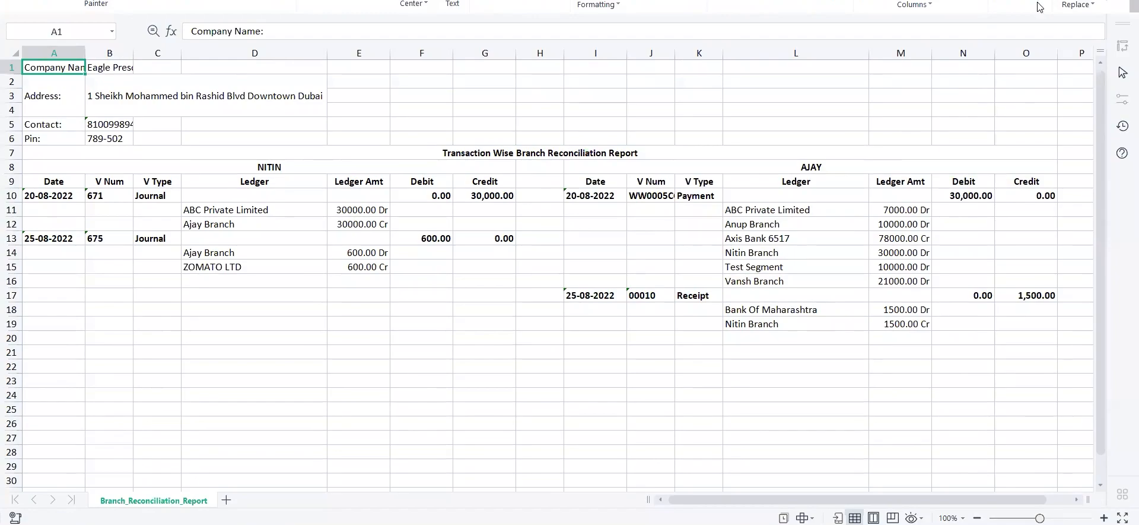
pyautogui.hotkey('alt', 'Tab')
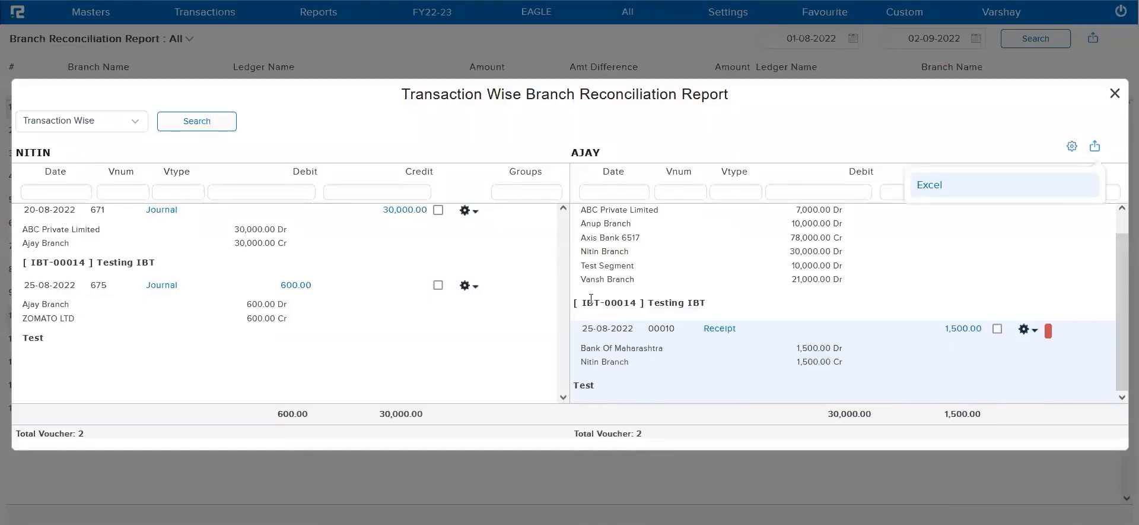
# Switch the reconciliation details from Transaction Wise to Day Wise and run the search
pyautogui.click(112, 121)
pyautogui.click(112, 122)
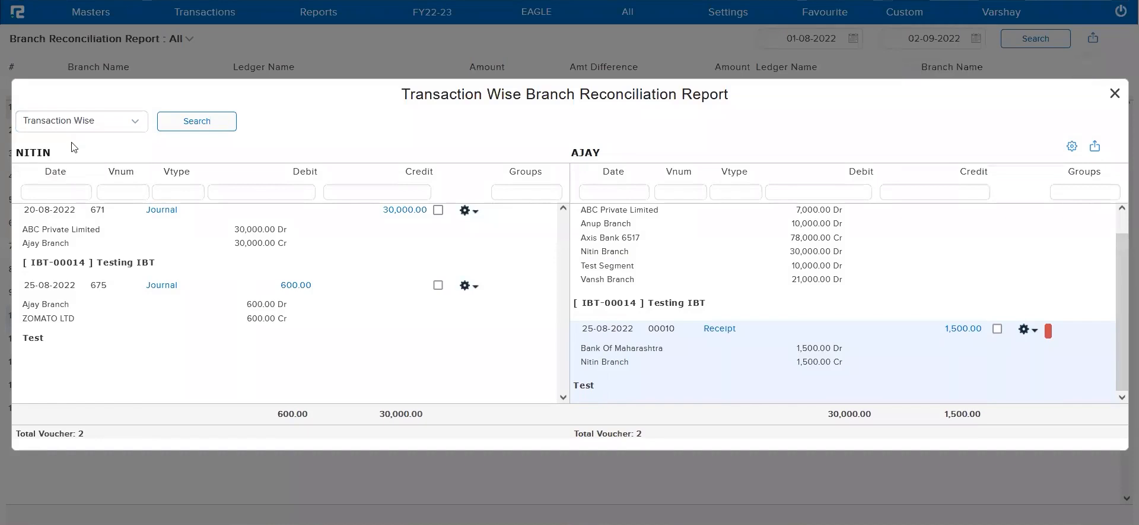
pyautogui.click(70, 127)
pyautogui.click(69, 145)
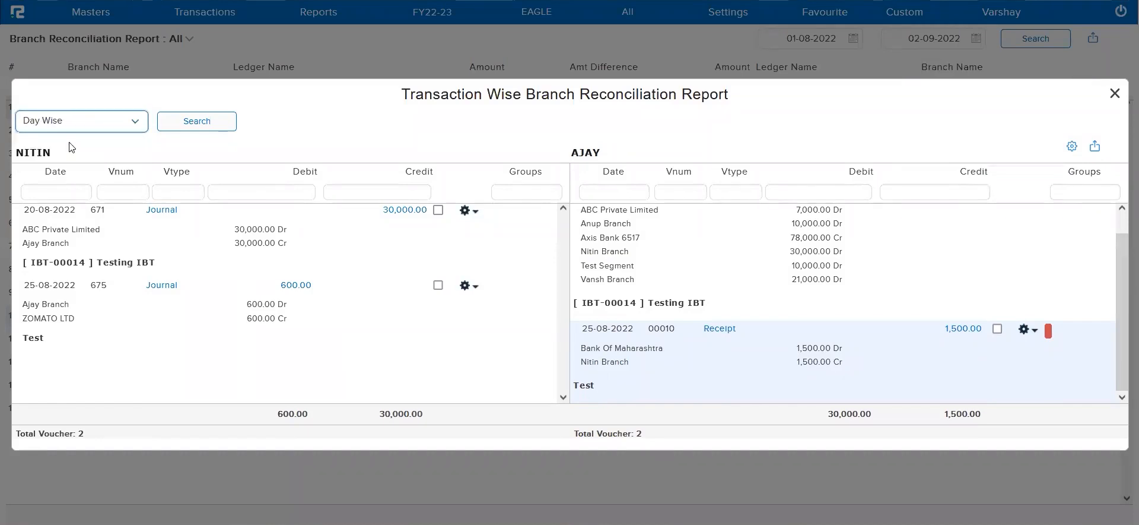
pyautogui.click(204, 126)
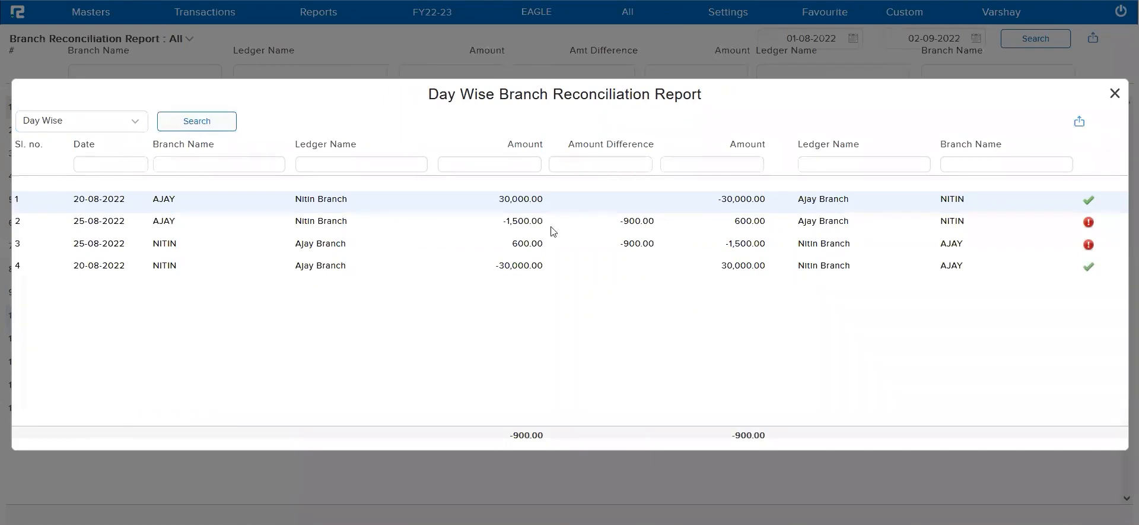
# Inspect the vouchers behind both mismatched 25-08-2022 rows, check the day-wise export options and close the details
pyautogui.click(643, 223)
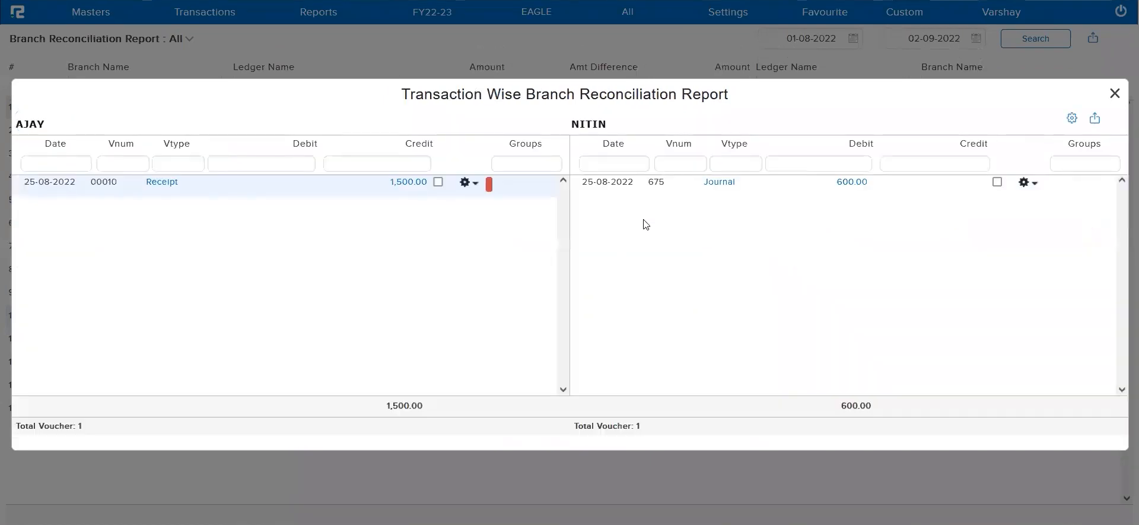
pyautogui.press('Escape')
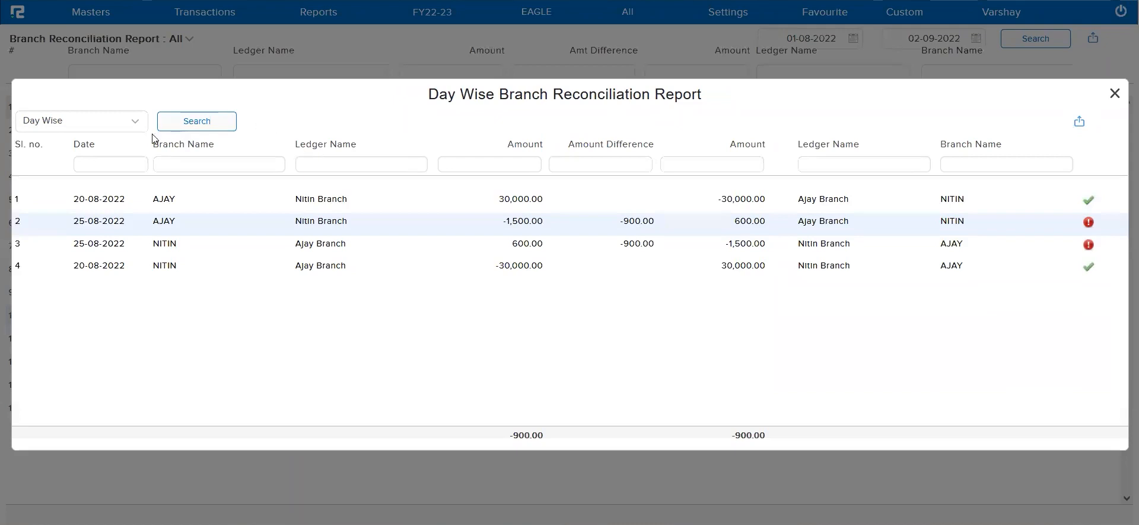
pyautogui.tripleClick(618, 149)
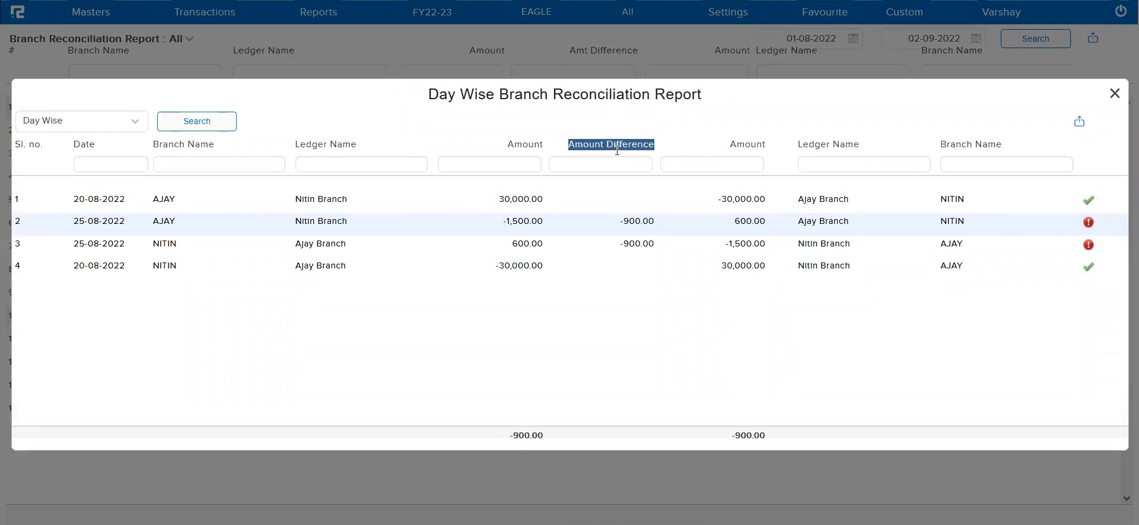
pyautogui.click(645, 249)
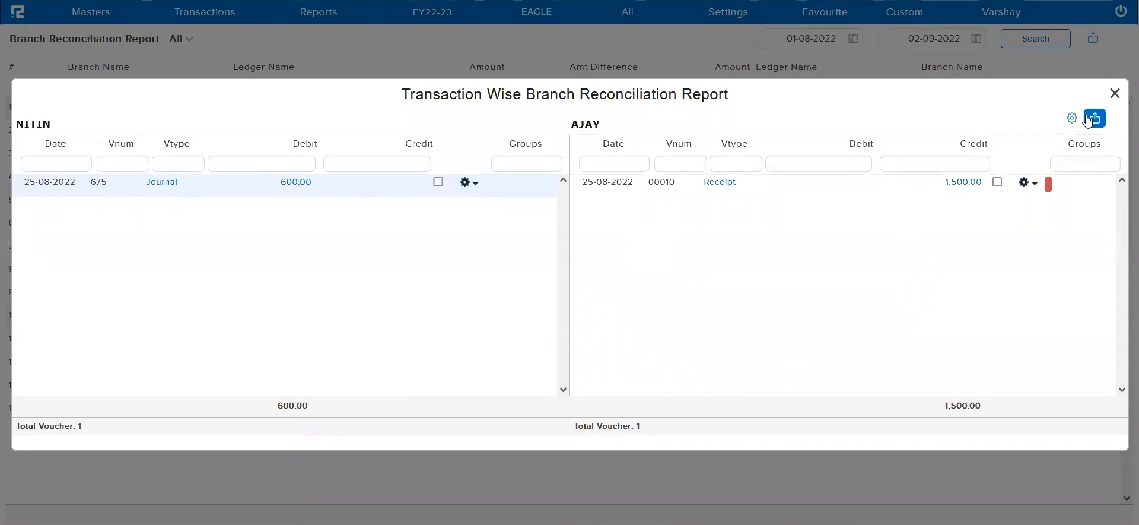
pyautogui.press('Escape')
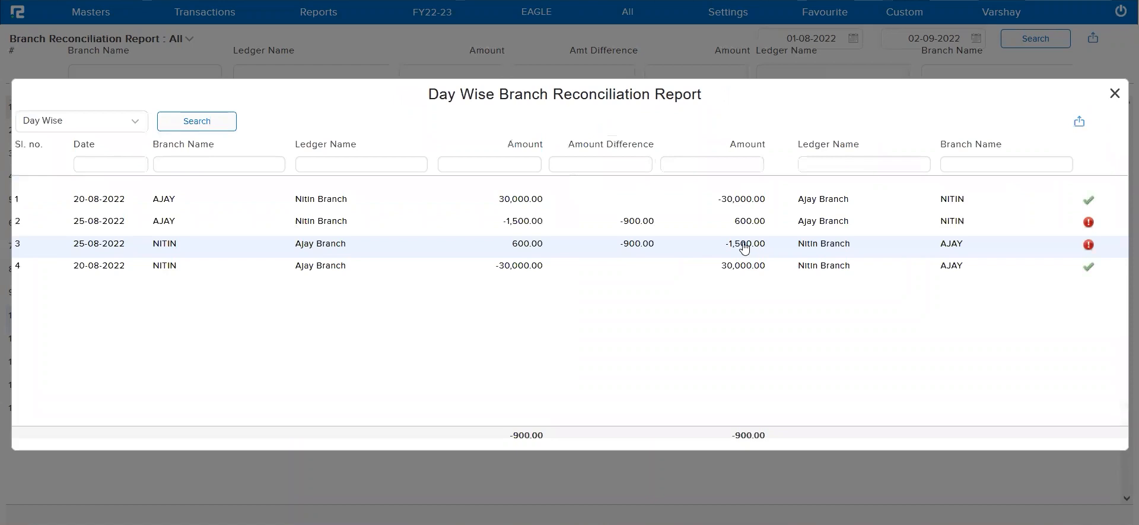
pyautogui.click(1074, 122)
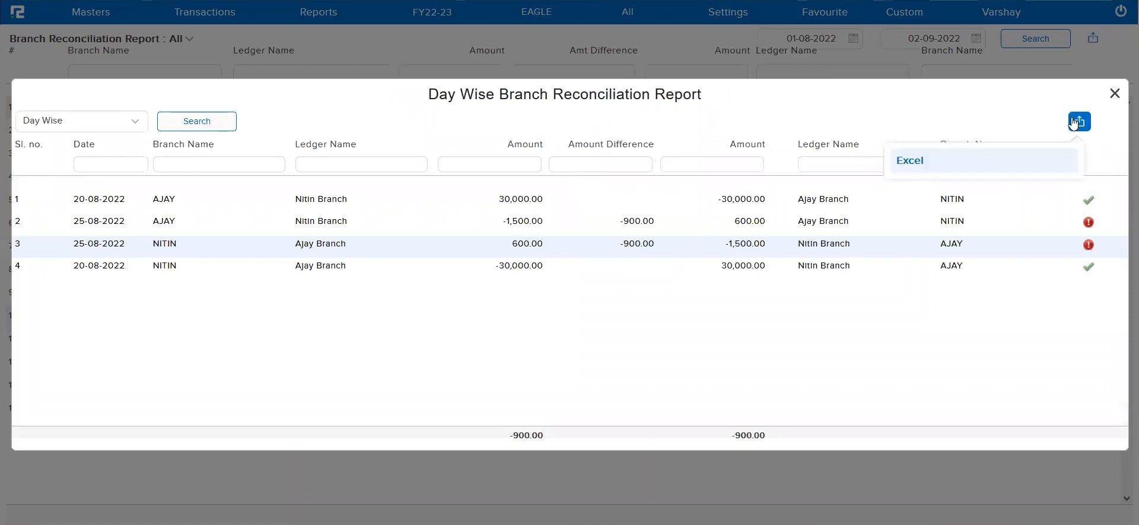
pyautogui.click(1114, 93)
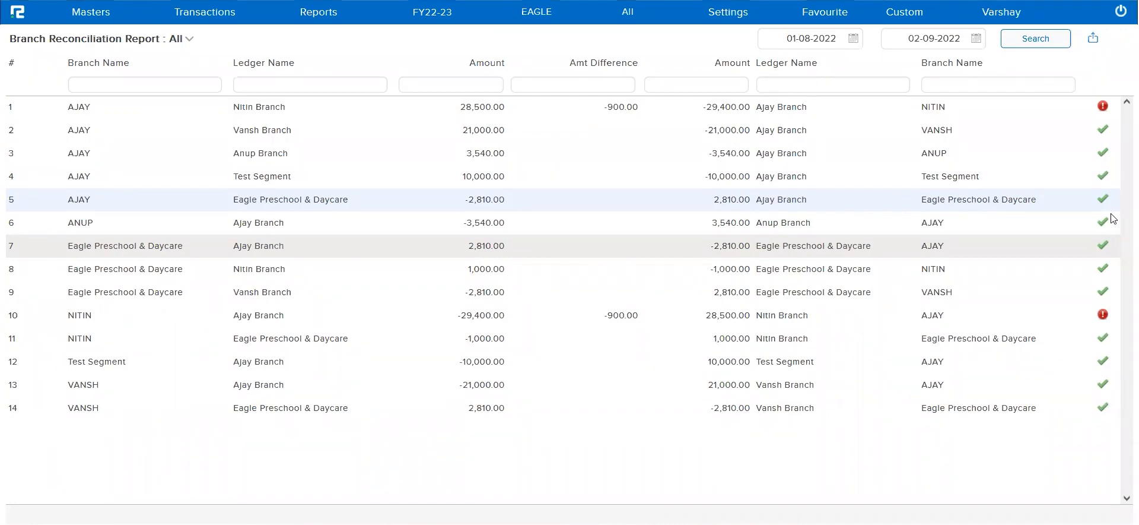
# Filter the Branch Reconciliation Report to Mismatch and run the search
pyautogui.click(184, 43)
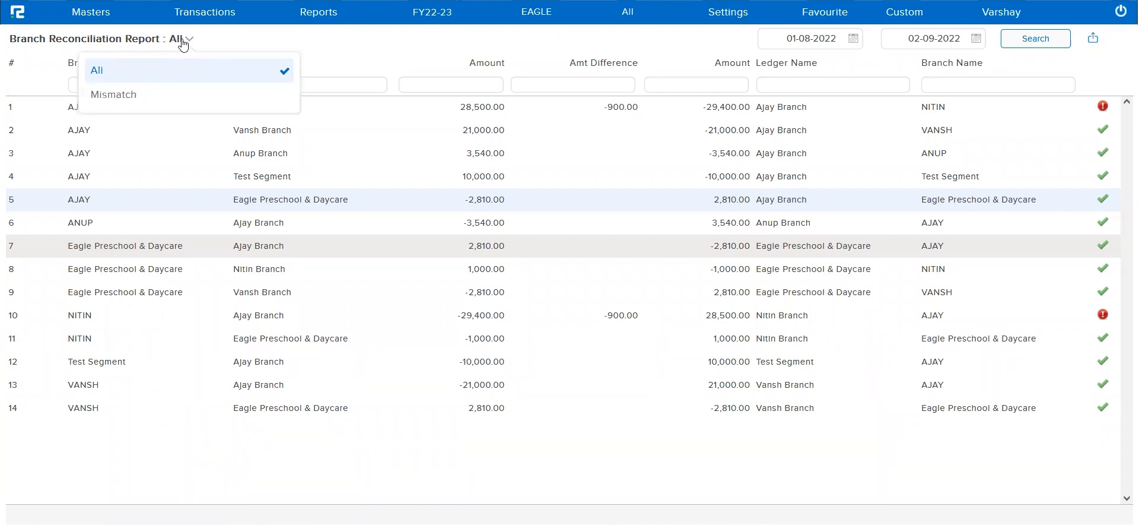
pyautogui.click(185, 104)
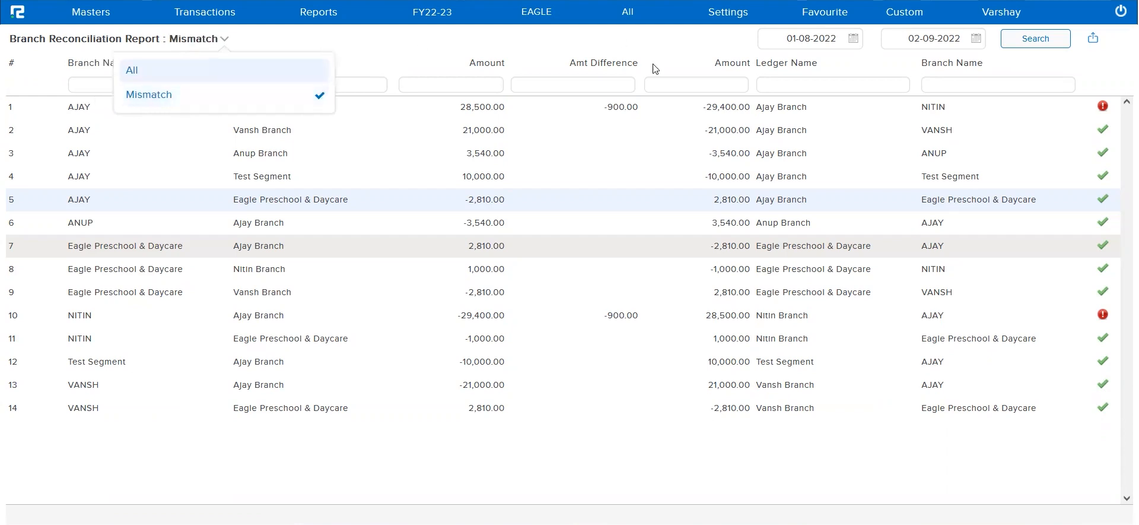
pyautogui.click(1037, 43)
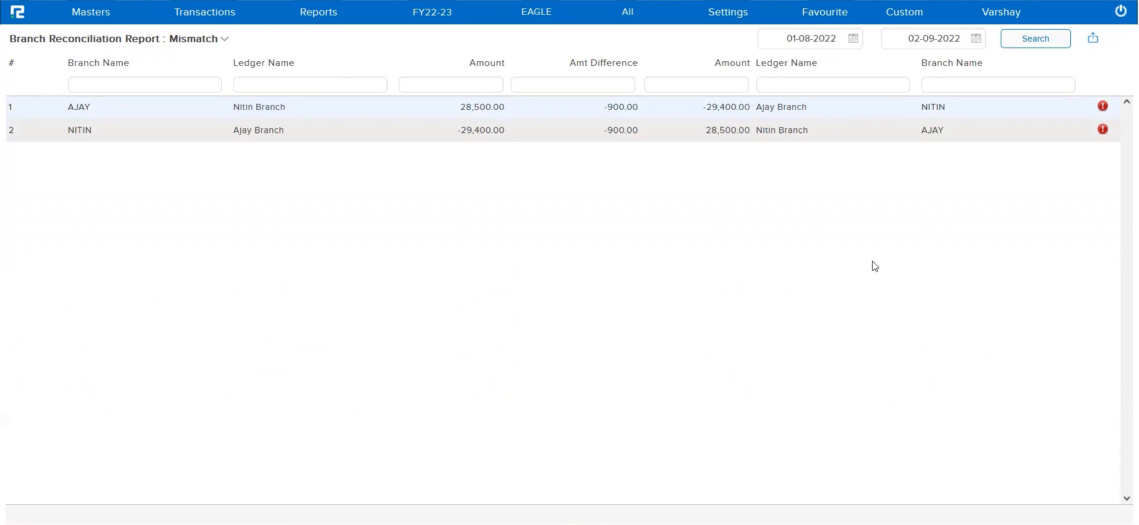
# Drill into the second mismatched branch pair's 25-08-2022 vouchers, then return to the report and view its export options
pyautogui.click(469, 135)
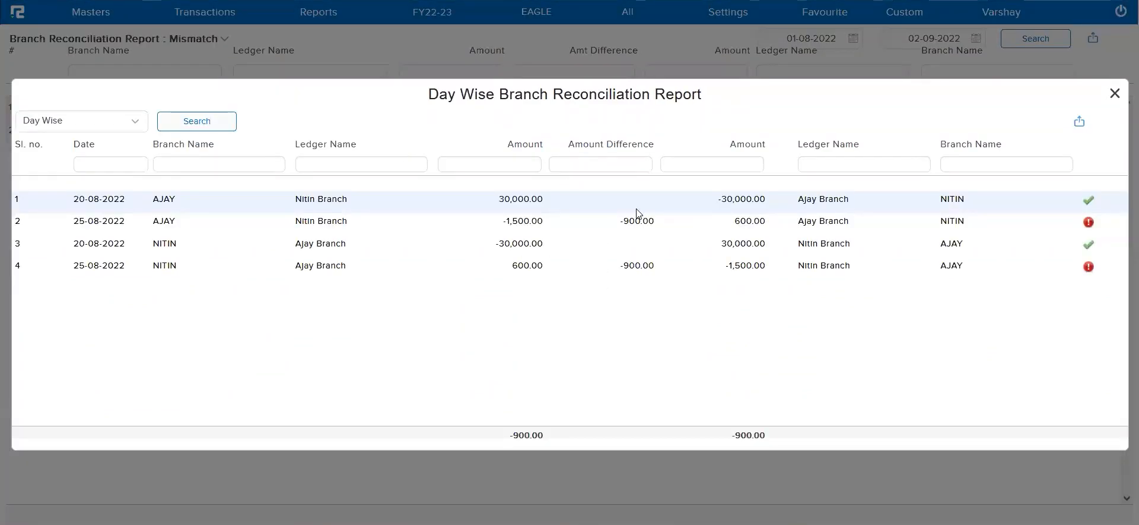
pyautogui.click(637, 225)
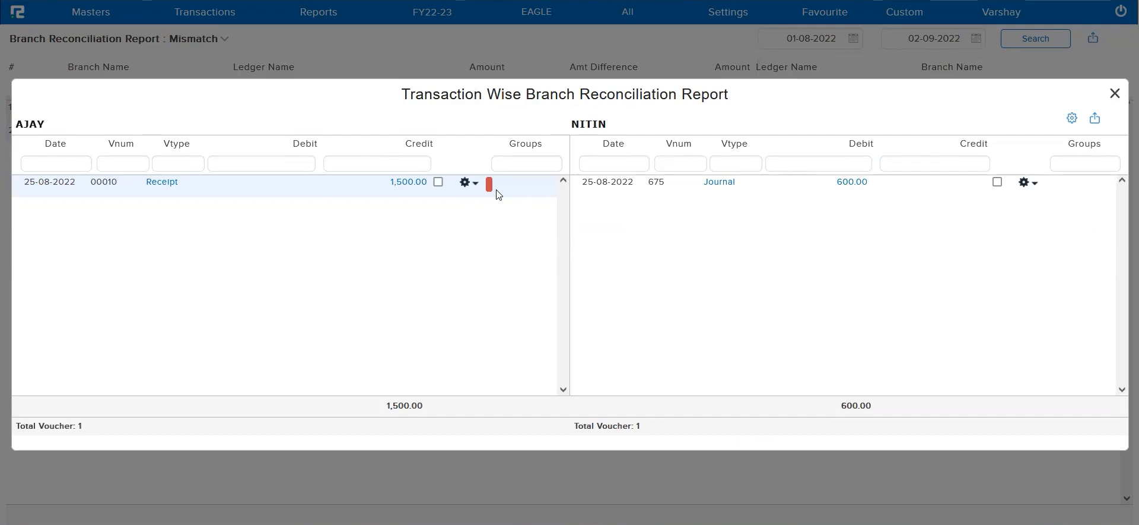
pyautogui.press('Escape')
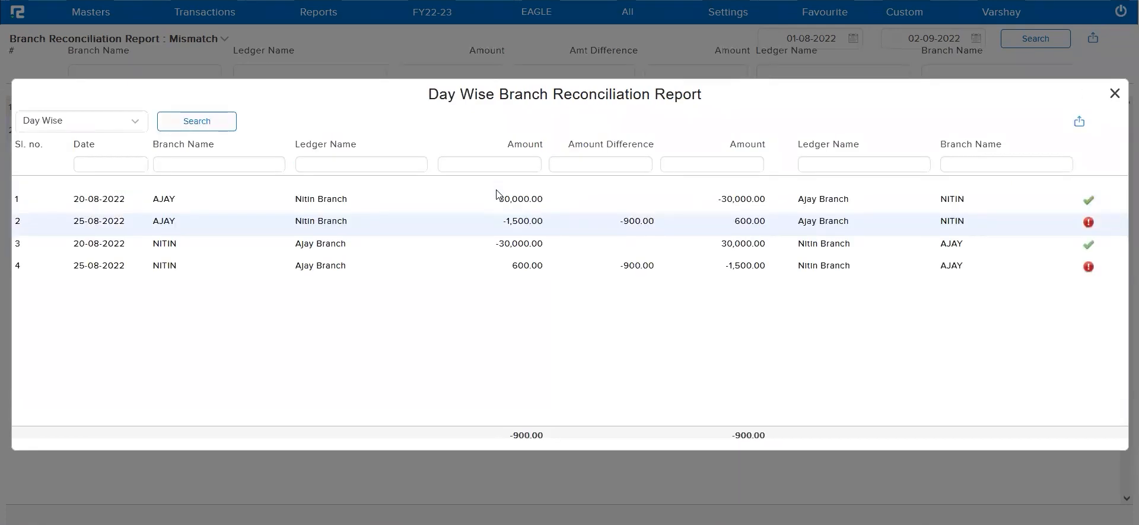
pyautogui.press('Escape')
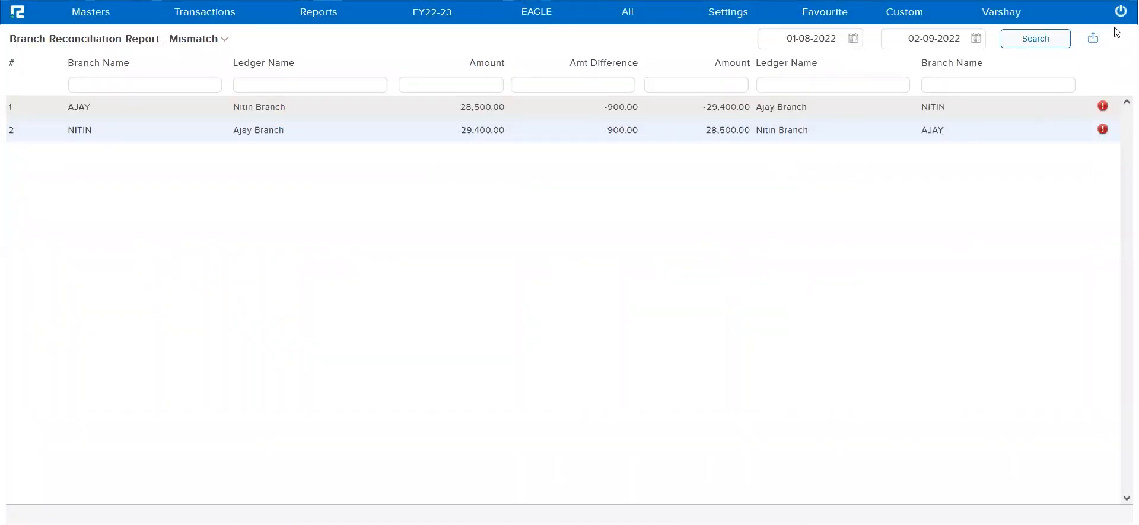
pyautogui.click(1095, 41)
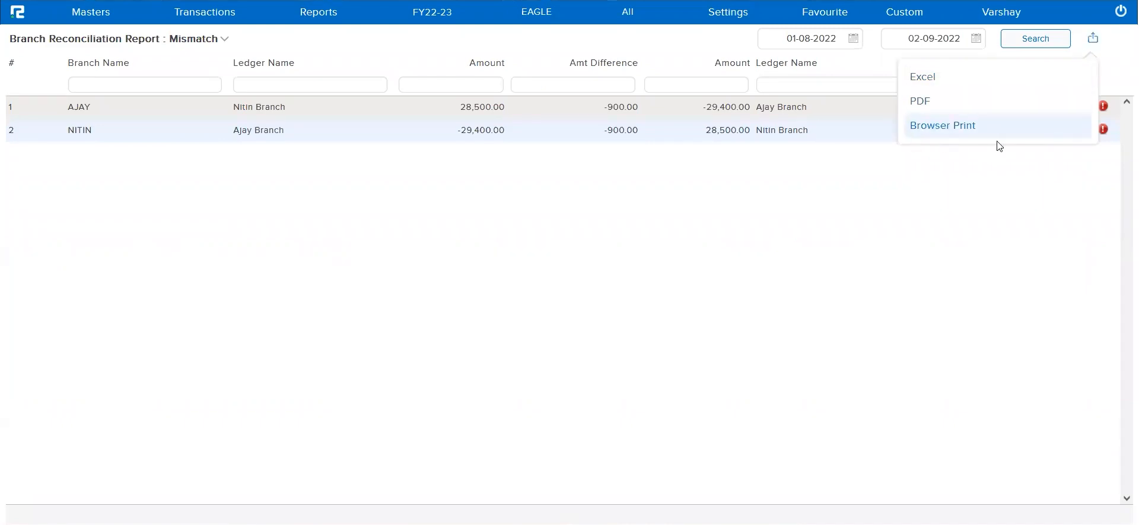
# Set the Branch Reconciliation Report filter back to All and rerun the search
pyautogui.click(216, 42)
pyautogui.click(202, 76)
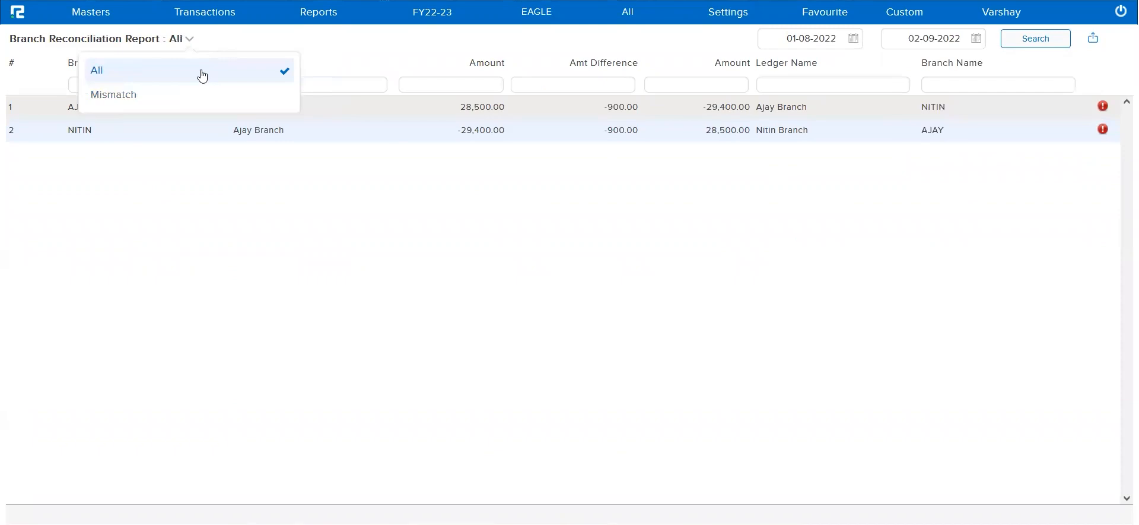
pyautogui.click(367, 178)
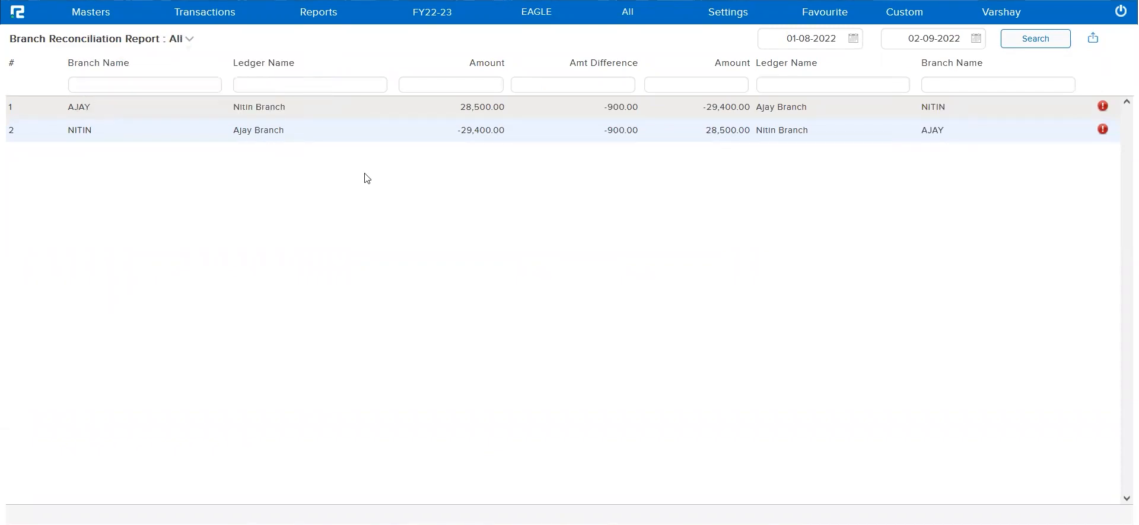
pyautogui.click(1017, 40)
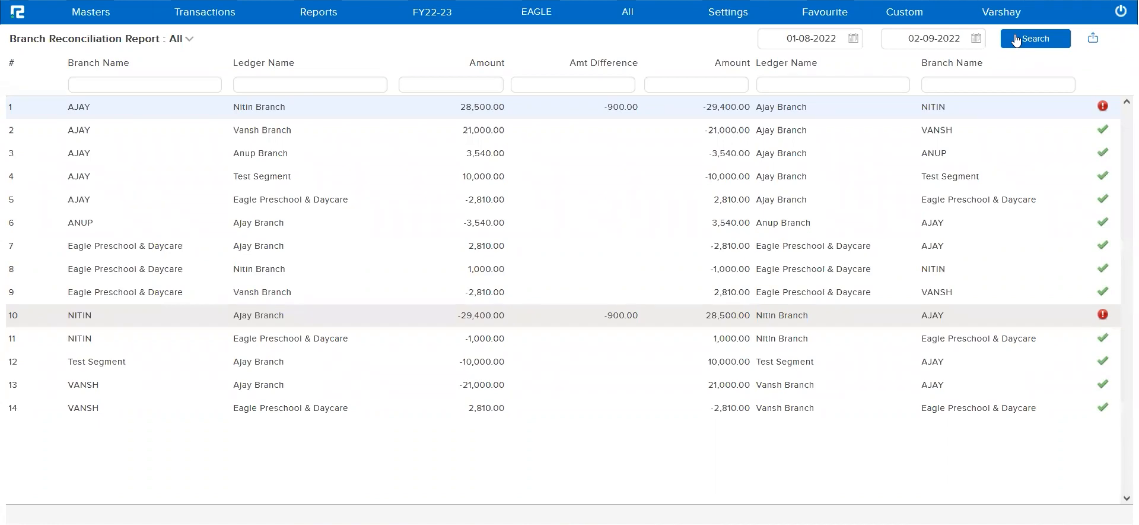
pyautogui.click(207, 26)
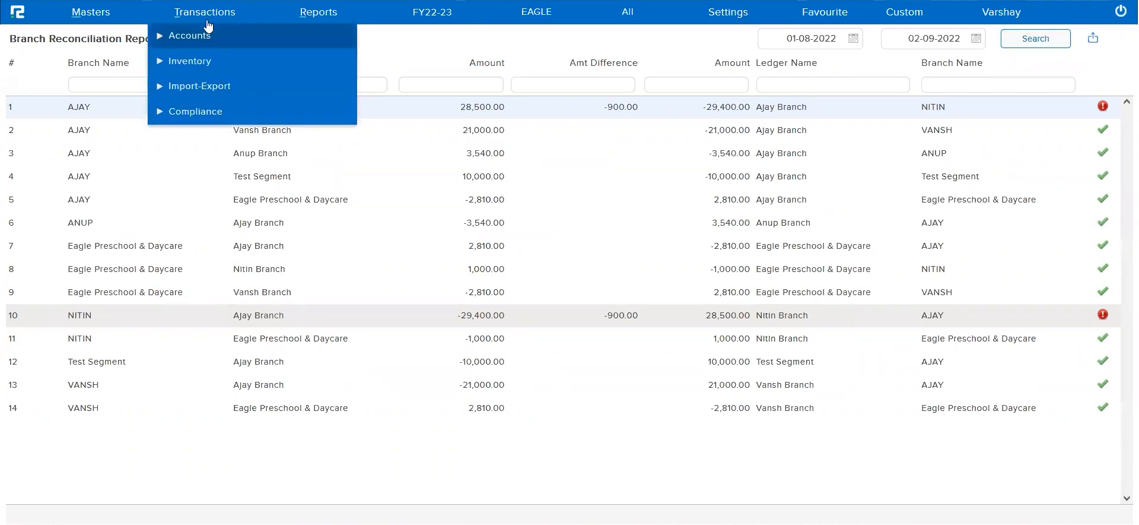
pyautogui.click(201, 40)
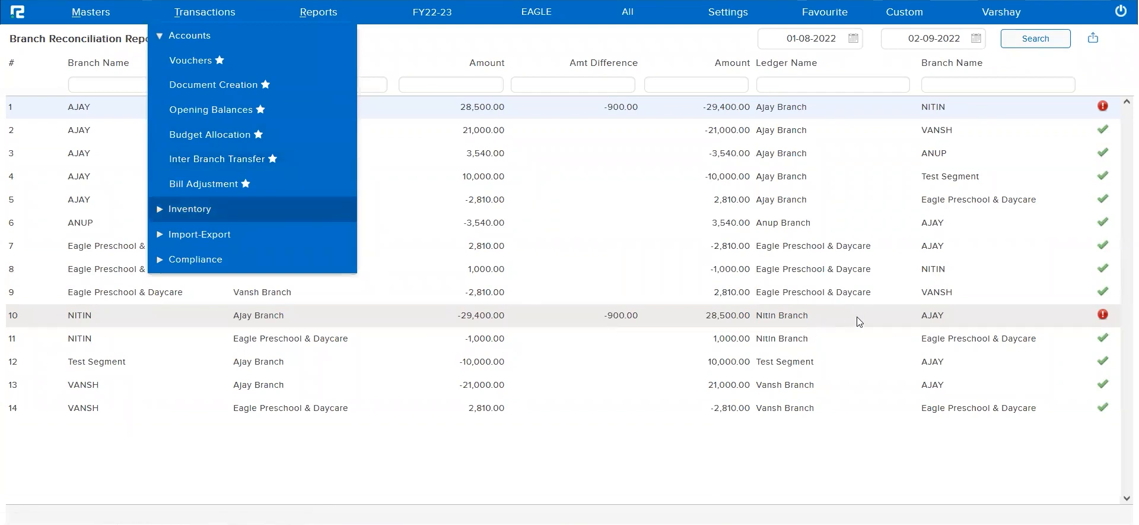
# View the transaction-wise vouchers of the matched branch pair in row 2 and return to the report
pyautogui.click(902, 136)
pyautogui.doubleClick(902, 136)
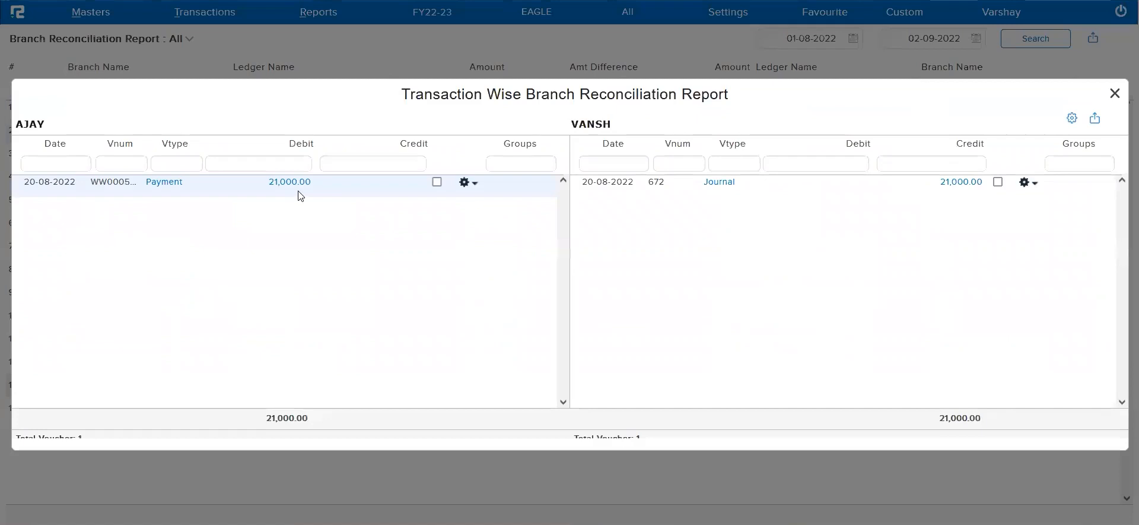
pyautogui.press('Escape')
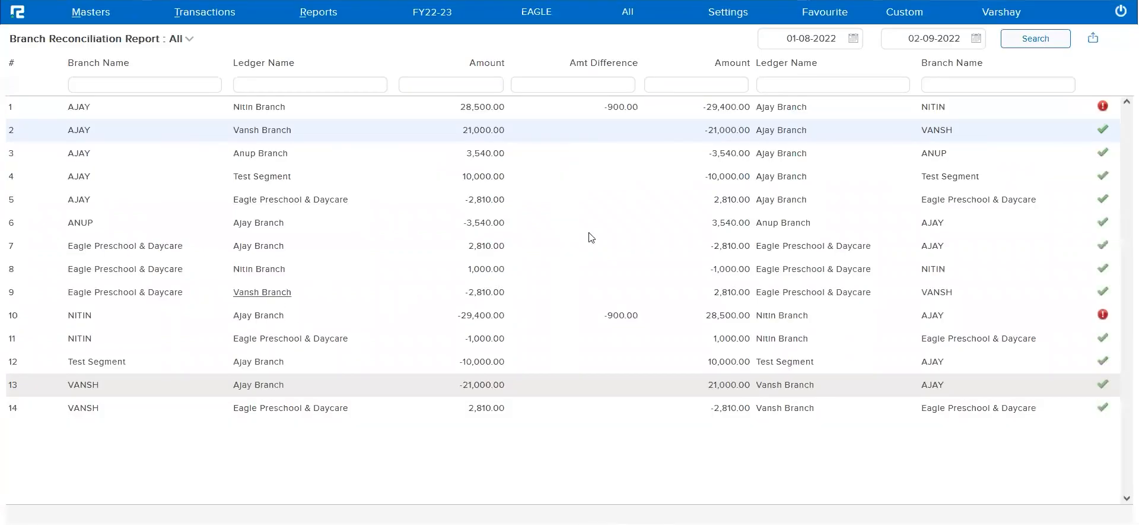
# Drill into the 20-08-2022 transactions of row 10, inspect journal voucher 671 and return to the full report
pyautogui.click(691, 225)
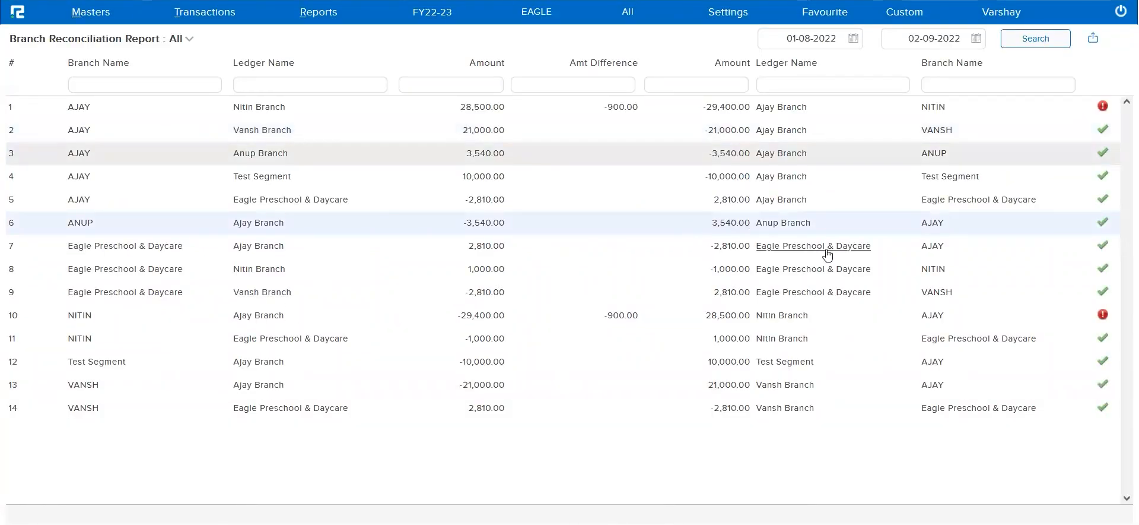
pyautogui.click(787, 315)
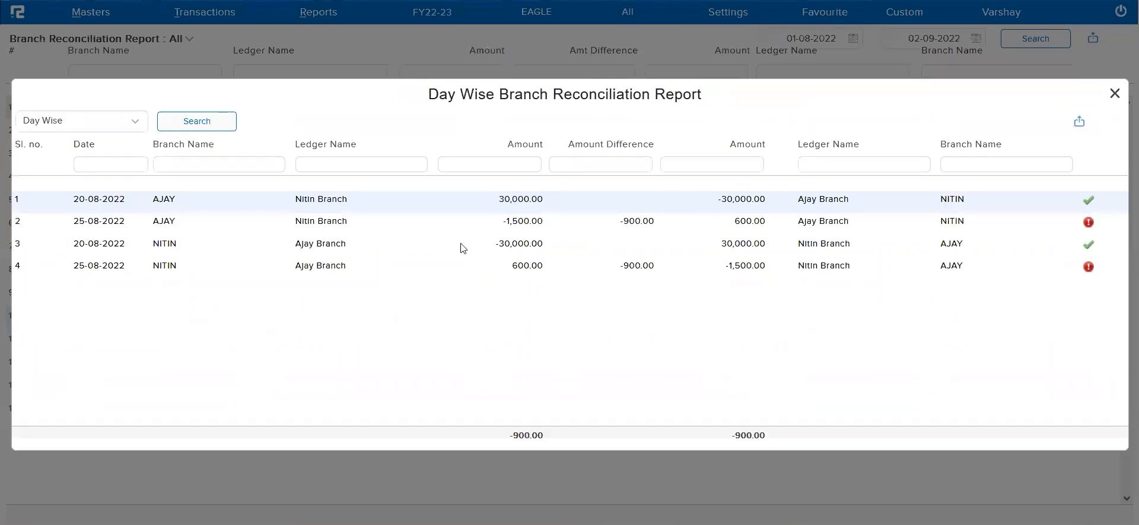
pyautogui.click(514, 247)
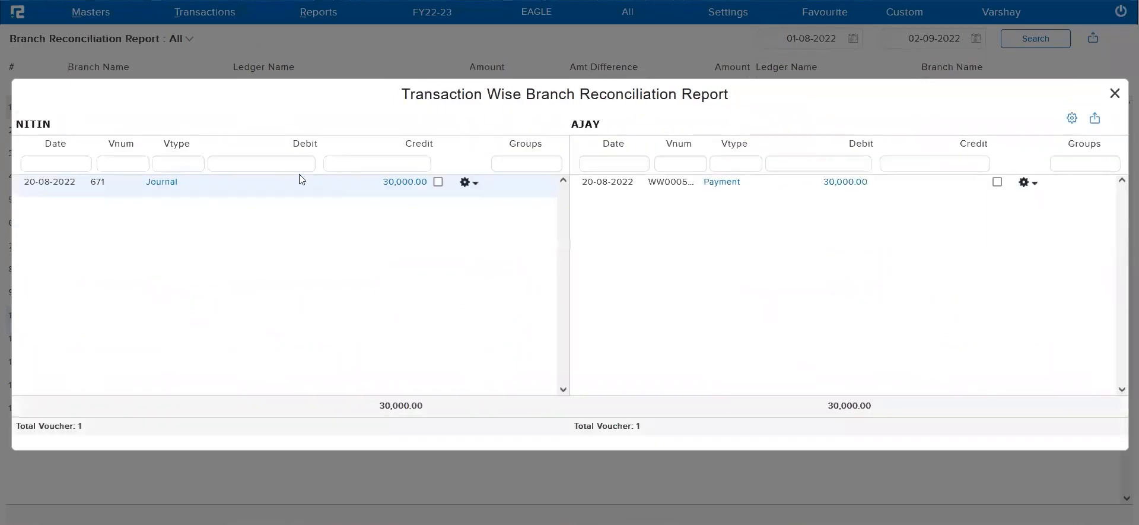
pyautogui.click(160, 182)
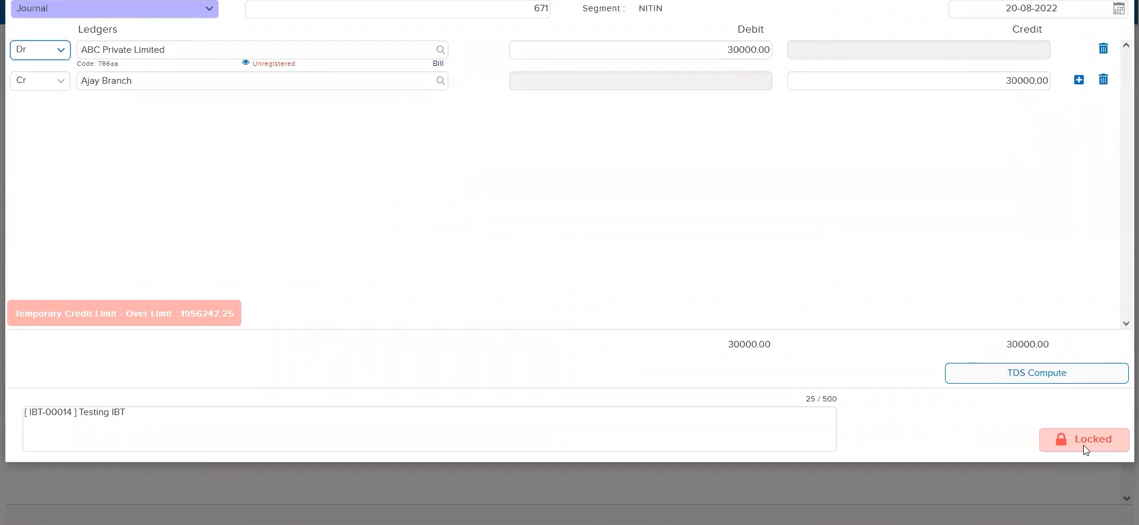
pyautogui.press('Escape')
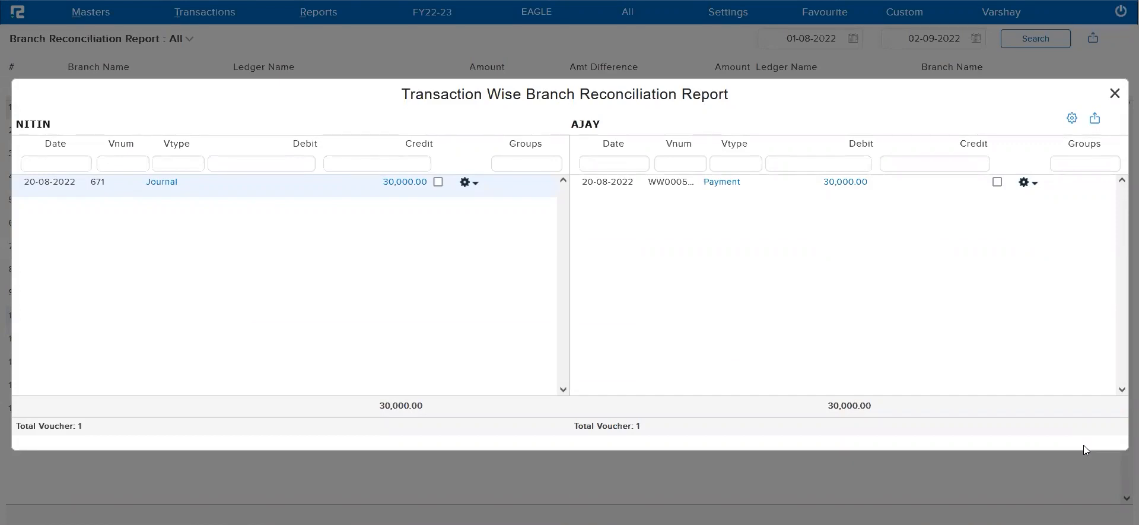
pyautogui.press('Escape')
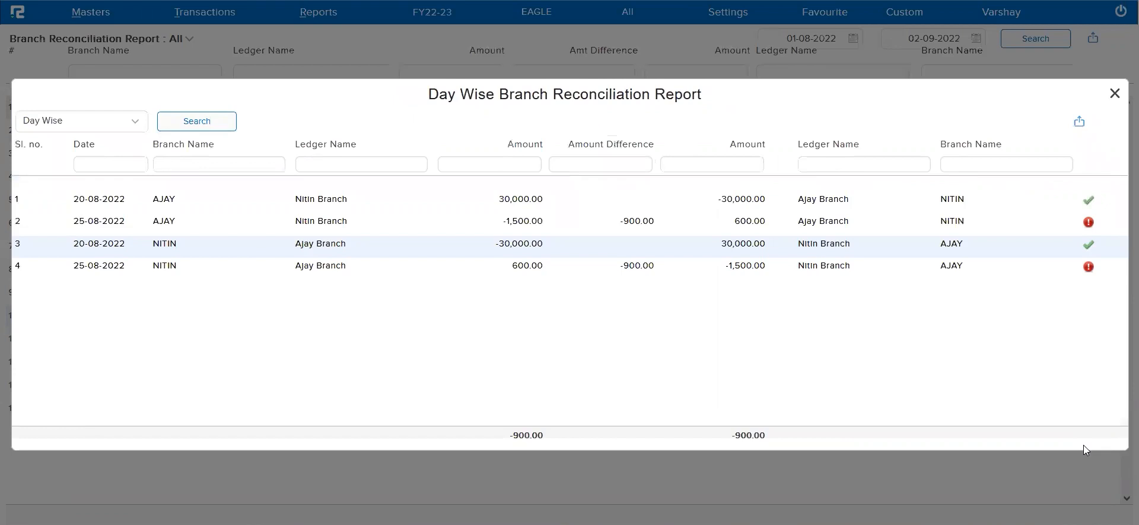
pyautogui.press('Escape')
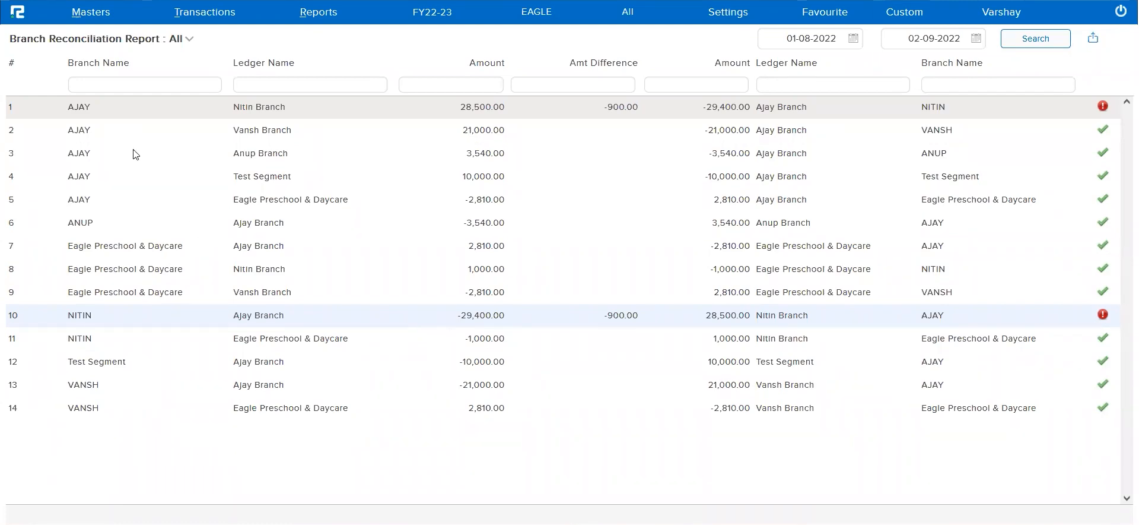
# Leave the Branch Reconciliation Report for the home dashboard and open the form for creating a schedule in the Accounts masters
pyautogui.click(20, 20)
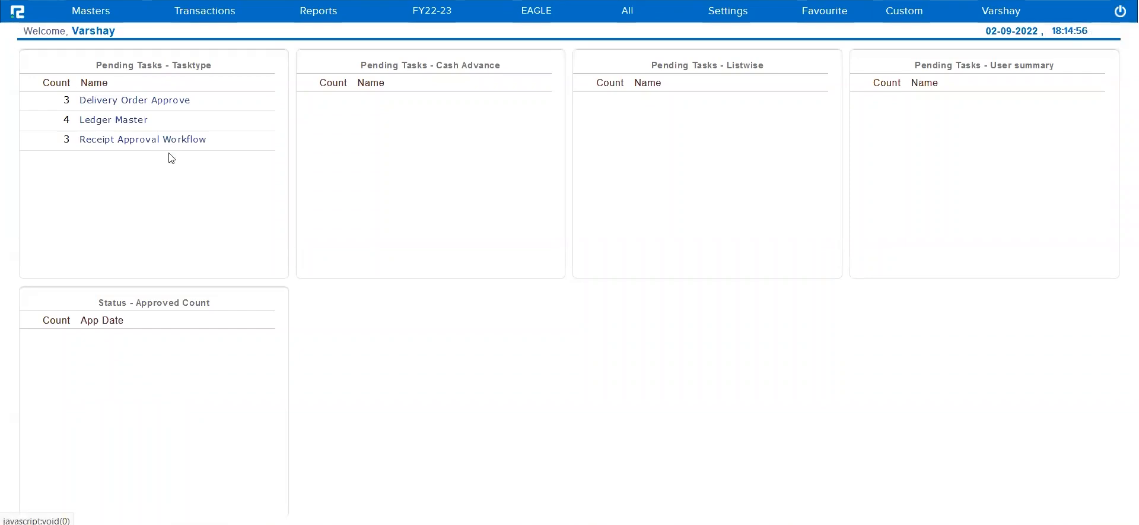
pyautogui.click(99, 21)
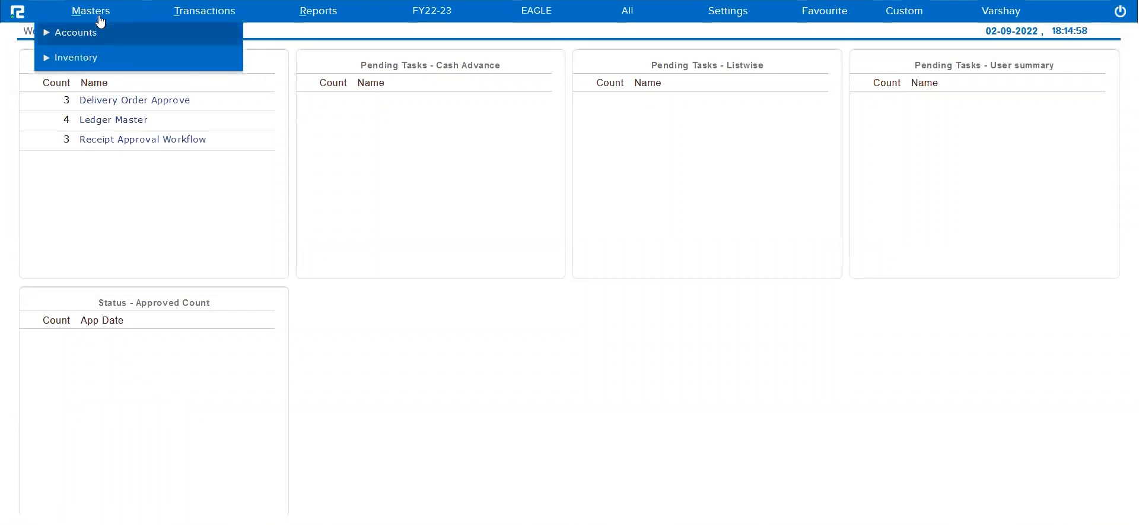
pyautogui.click(87, 37)
pyautogui.scroll(-3, 109, 252)
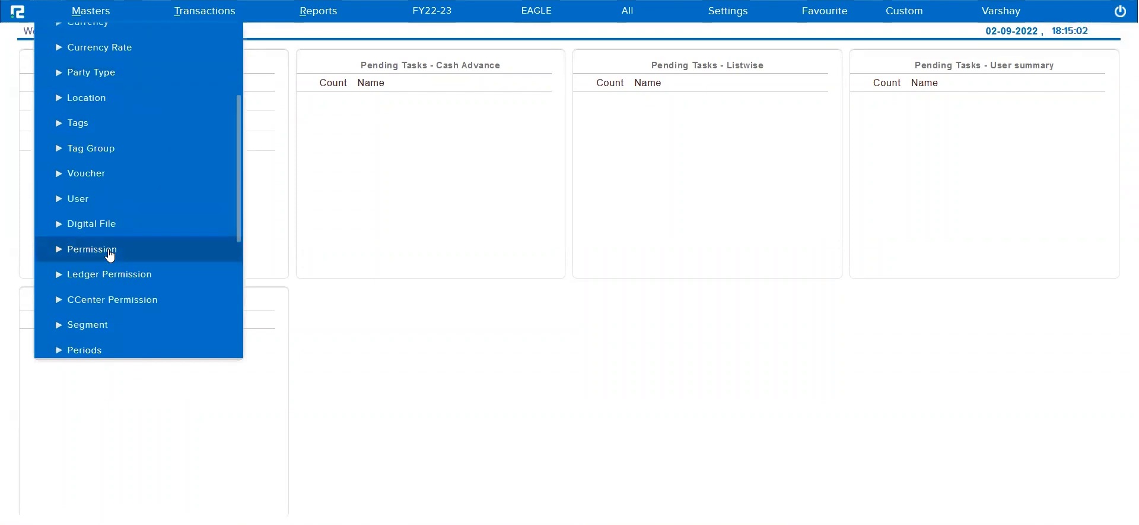
pyautogui.scroll(-4, 104, 329)
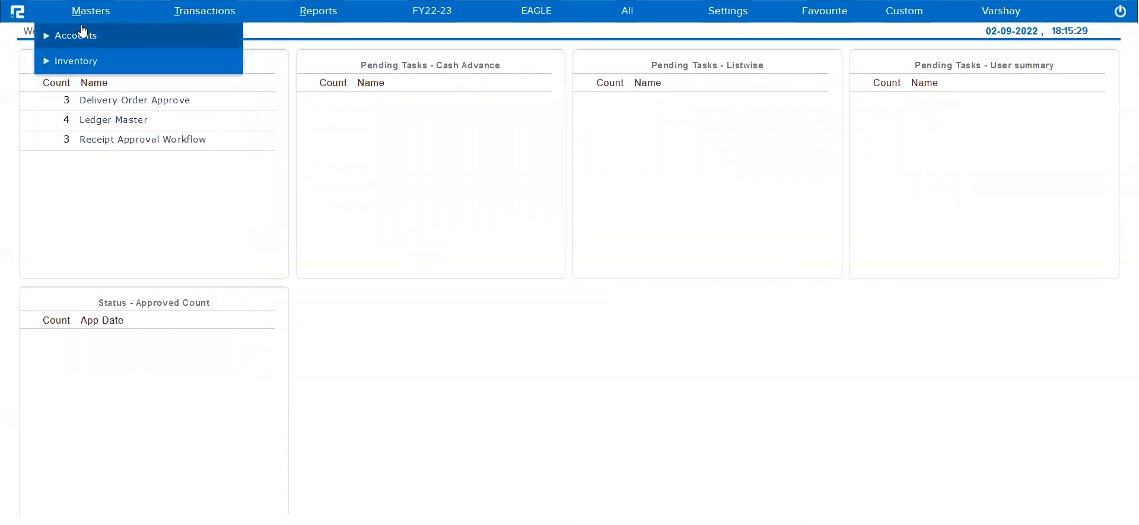
pyautogui.click(82, 33)
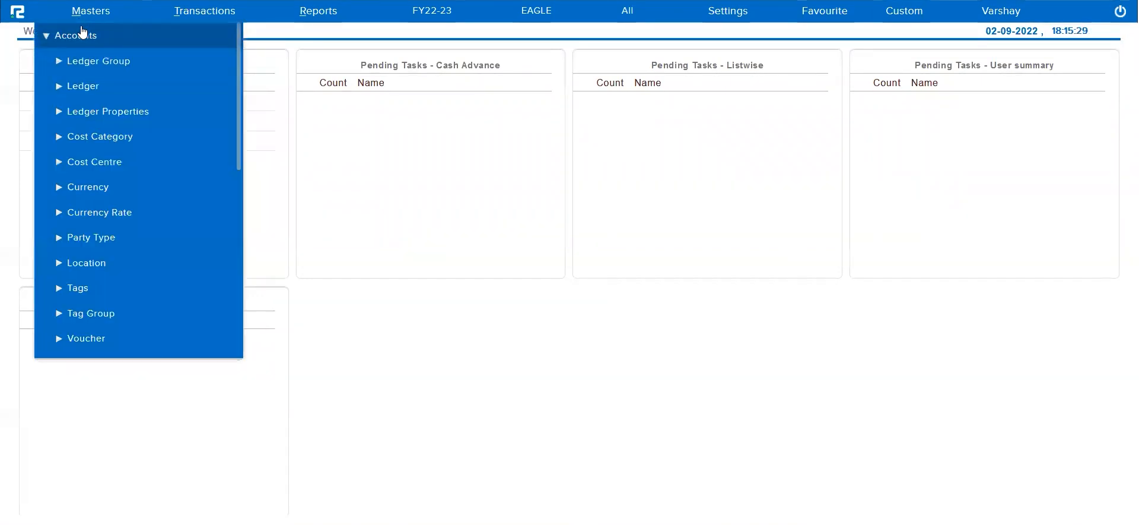
pyautogui.scroll(-5, 104, 166)
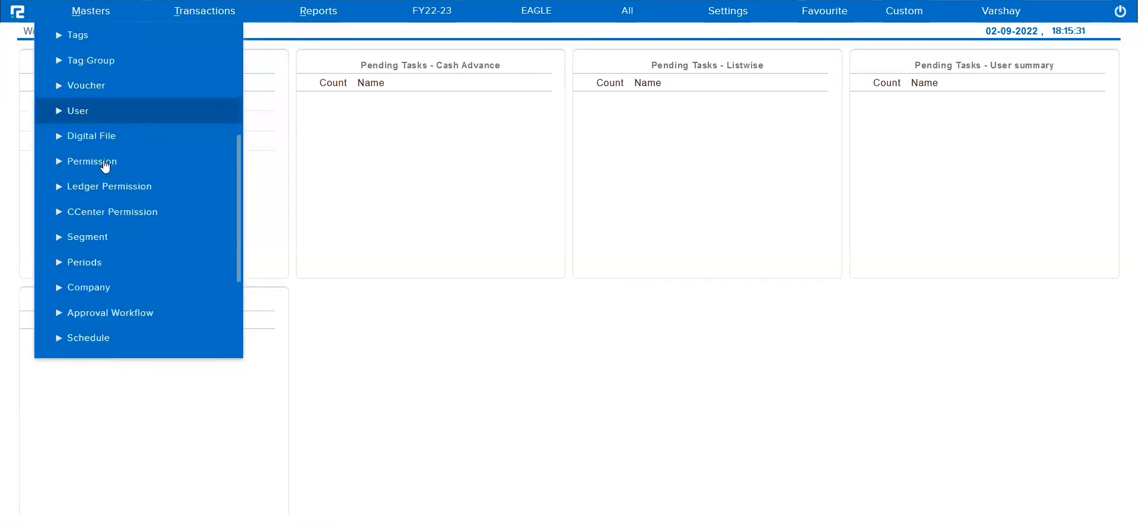
pyautogui.scroll(-3, 104, 165)
pyautogui.click(103, 258)
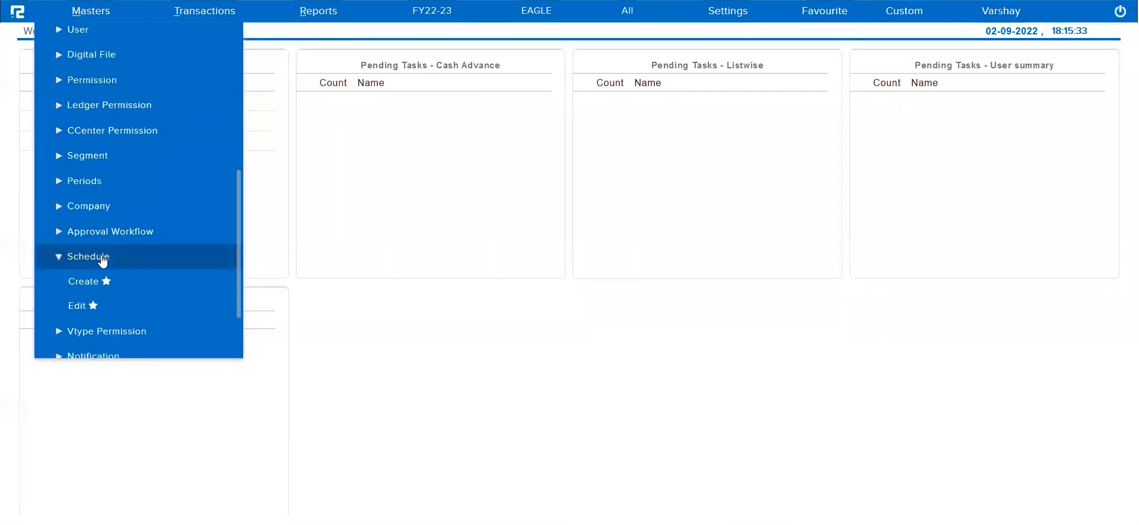
pyautogui.click(84, 281)
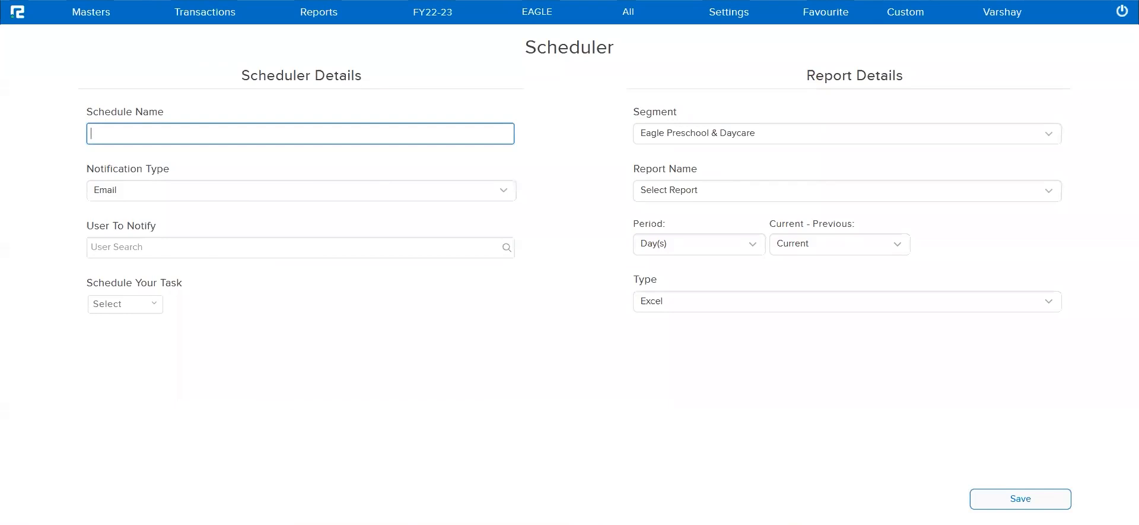
# Name the new schedule "Party Ledger Report"
pyautogui.write('L')
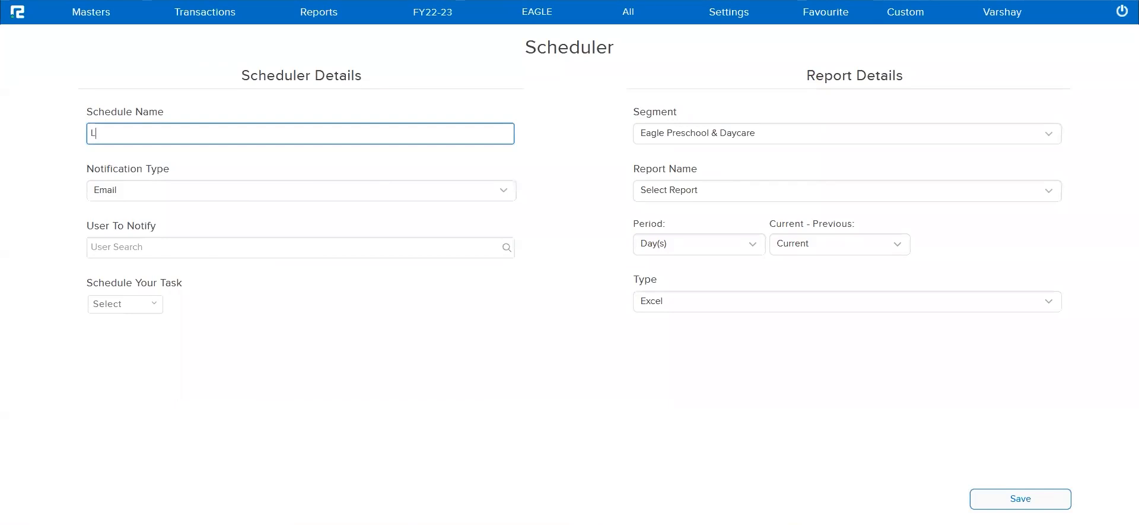
pyautogui.write('edegr')
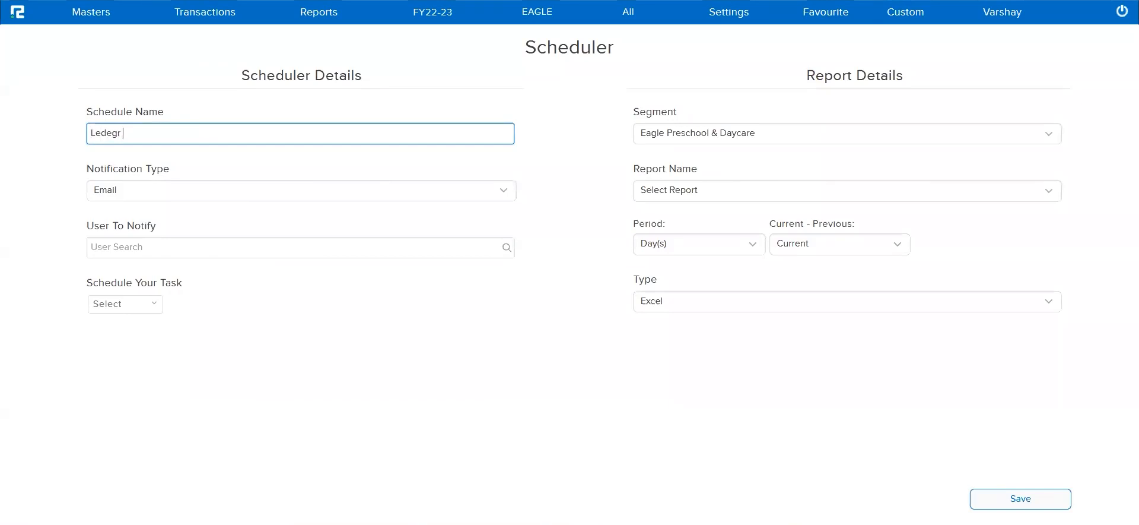
pyautogui.press('BackSpace')
pyautogui.press('BackSpace')
pyautogui.write('ger R')
pyautogui.write('eport')
pyautogui.write('Party')
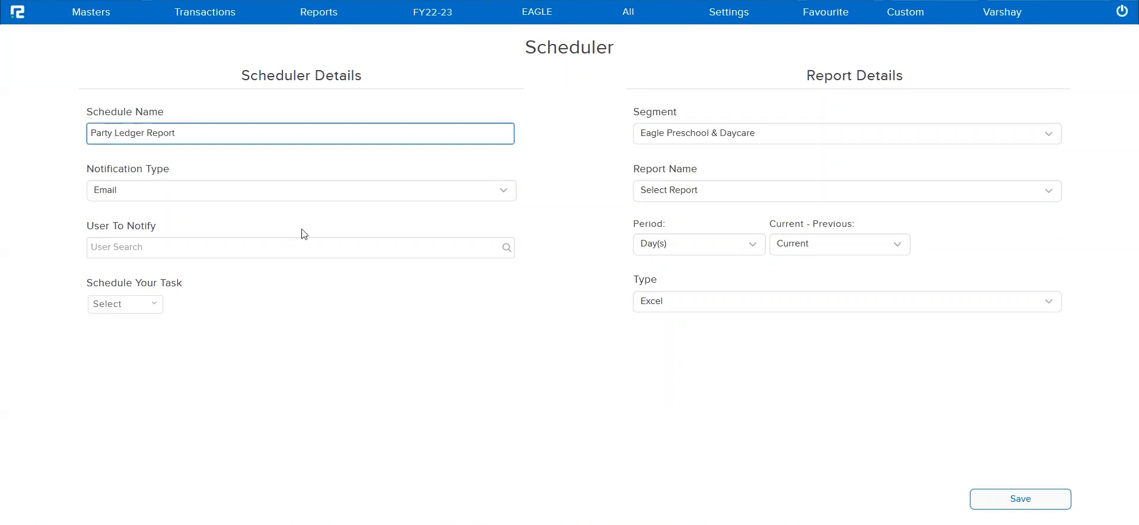
# Keep Email as the notification type and choose the matching user account as the user to notify
pyautogui.click(352, 196)
pyautogui.click(353, 198)
pyautogui.click(388, 255)
pyautogui.write('vars')
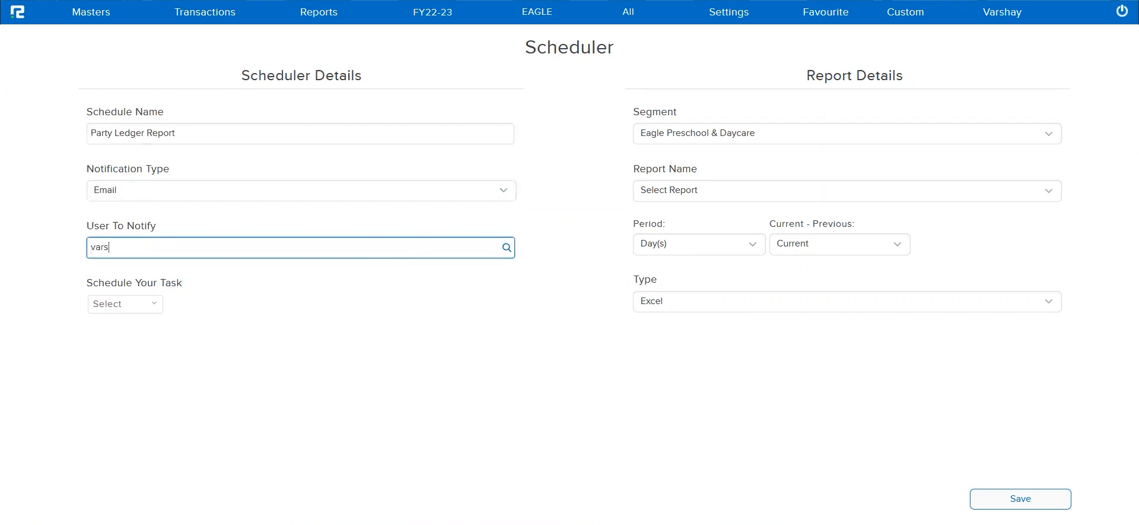
pyautogui.click(372, 276)
pyautogui.click(138, 226)
pyautogui.tripleClick(137, 227)
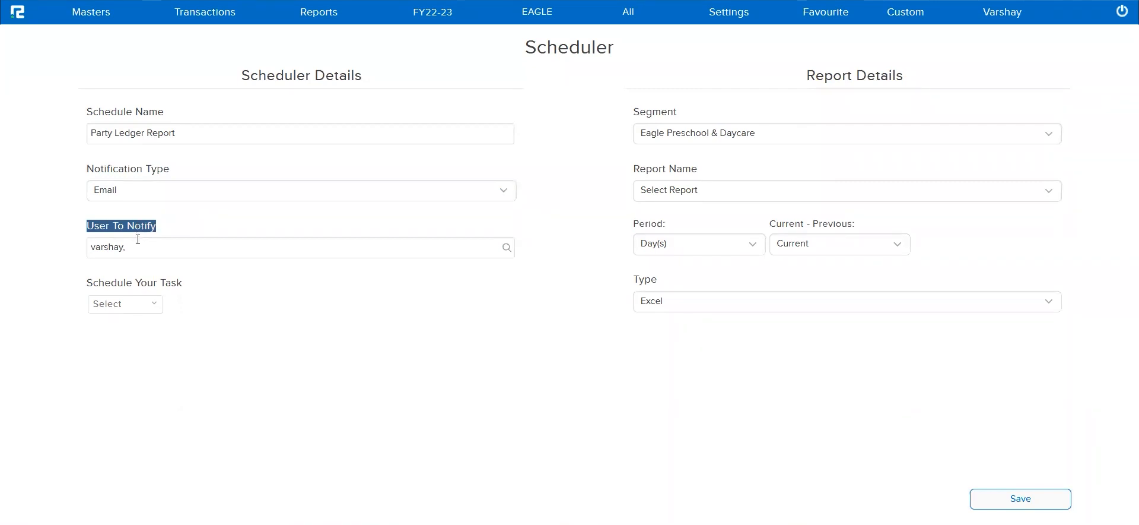
pyautogui.click(141, 245)
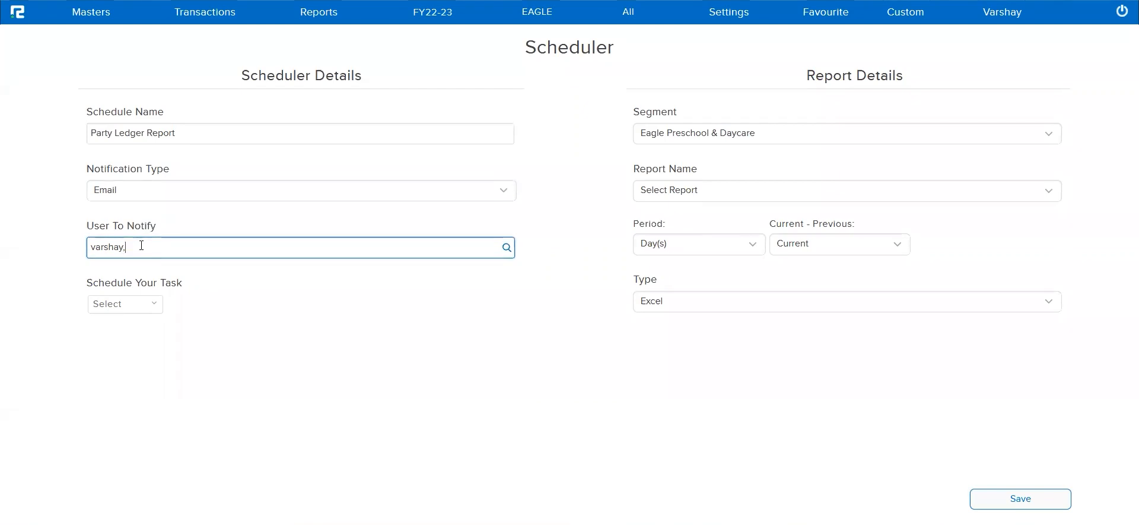
pyautogui.tripleClick(108, 248)
pyautogui.click(222, 295)
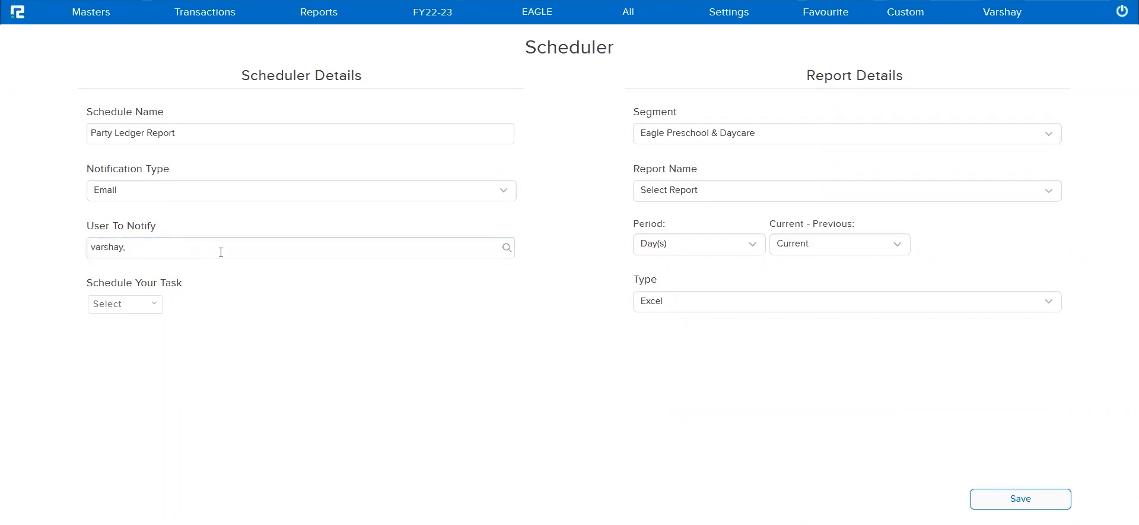
# Review the available task frequencies and set the schedule to Daily
pyautogui.click(132, 310)
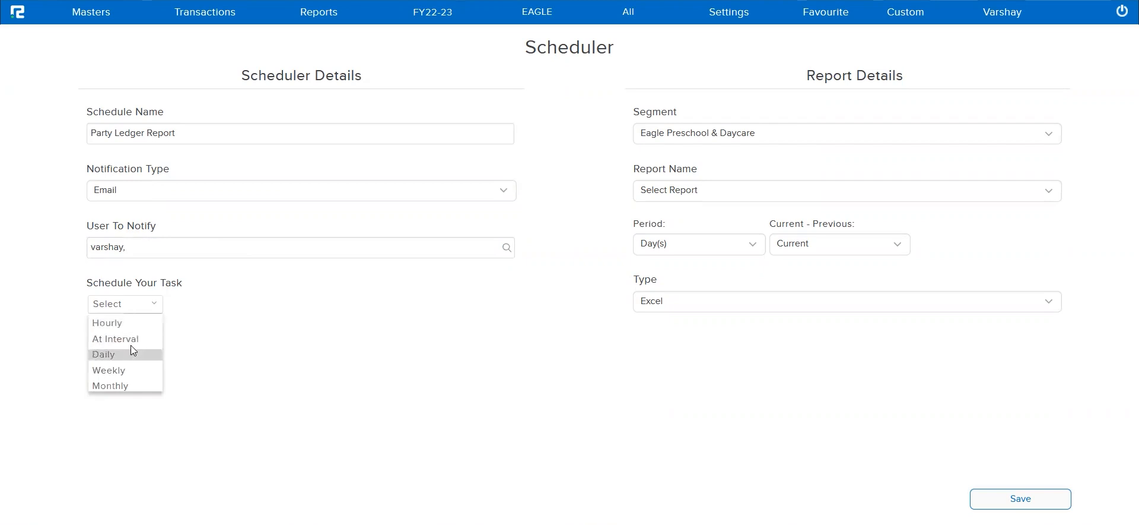
pyautogui.scroll(-1, 123, 376)
pyautogui.scroll(-1, 124, 378)
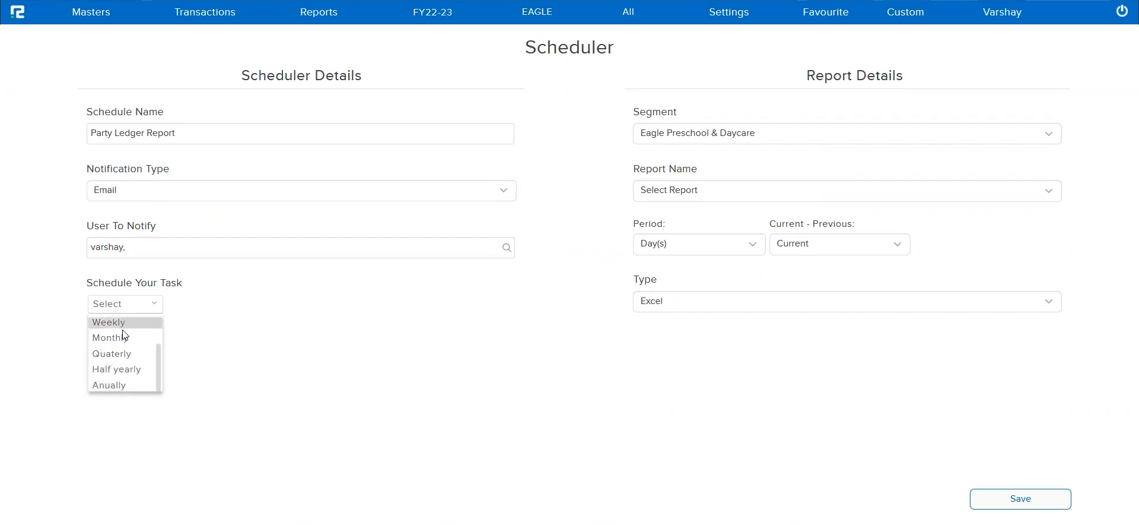
pyautogui.scroll(3, 124, 335)
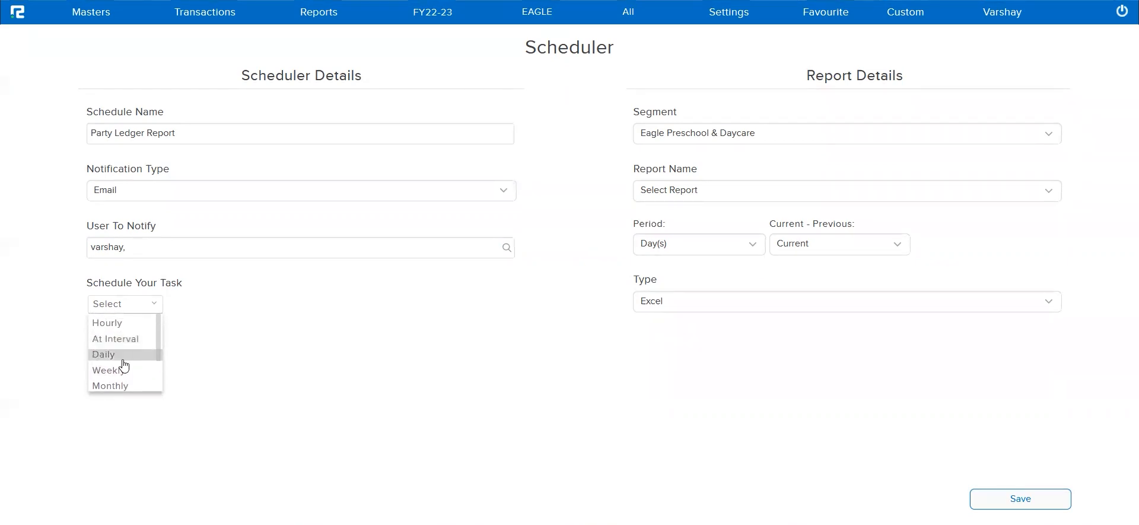
pyautogui.click(123, 358)
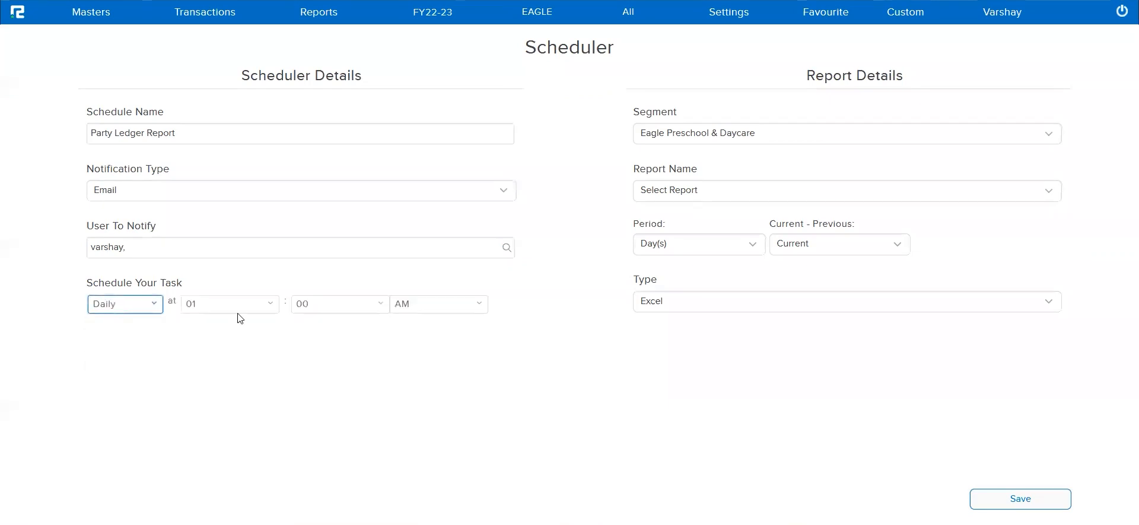
# Set the daily schedule's run time to 06:18 PM
pyautogui.click(271, 310)
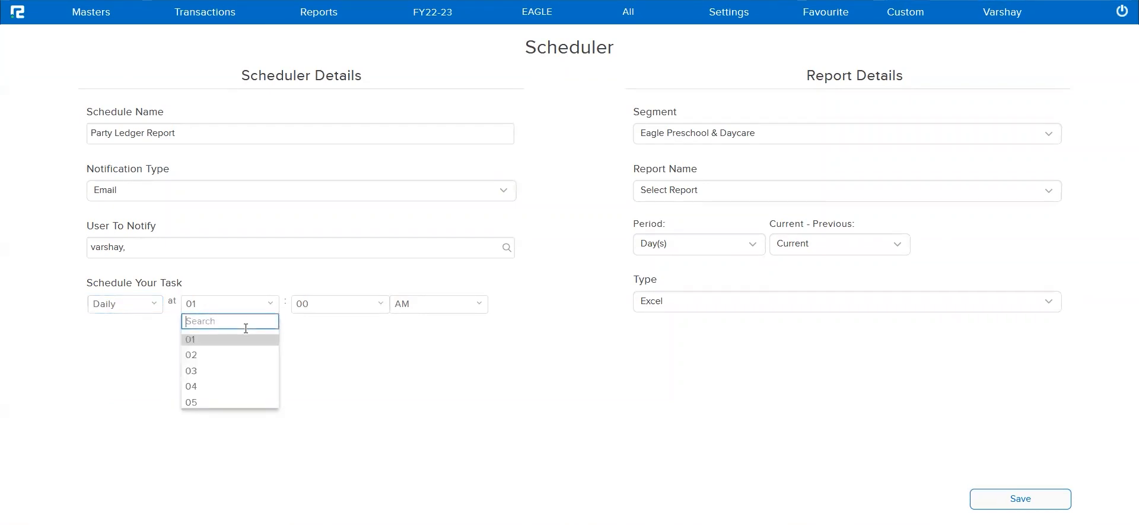
pyautogui.scroll(-1, 227, 395)
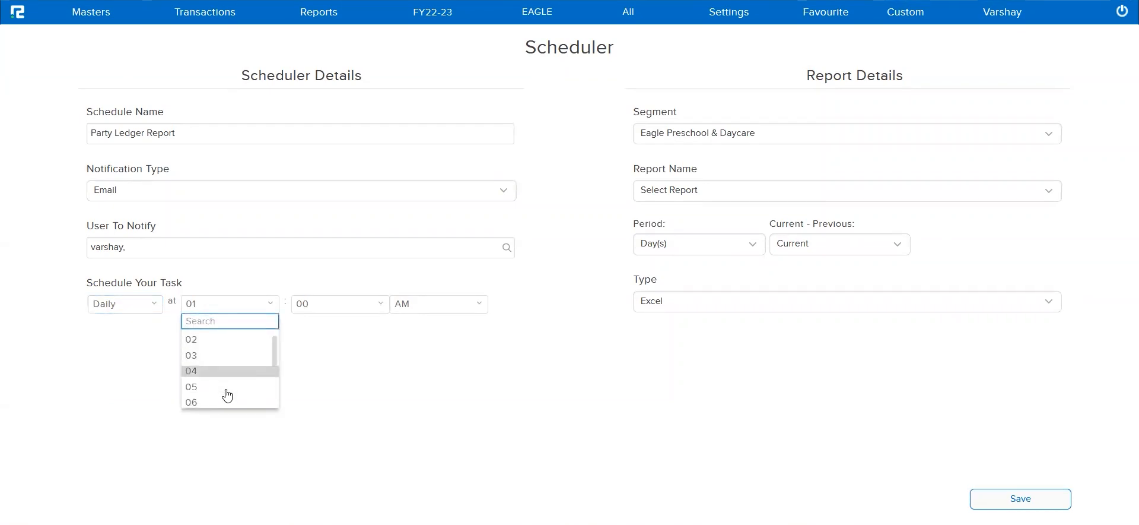
pyautogui.click(219, 403)
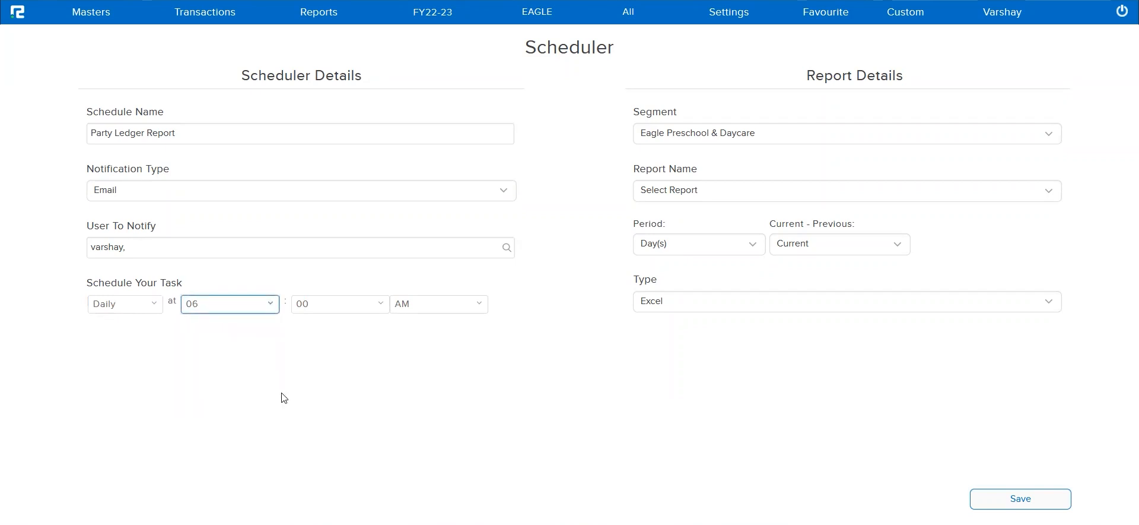
pyautogui.click(346, 304)
pyautogui.click(330, 321)
pyautogui.write('18')
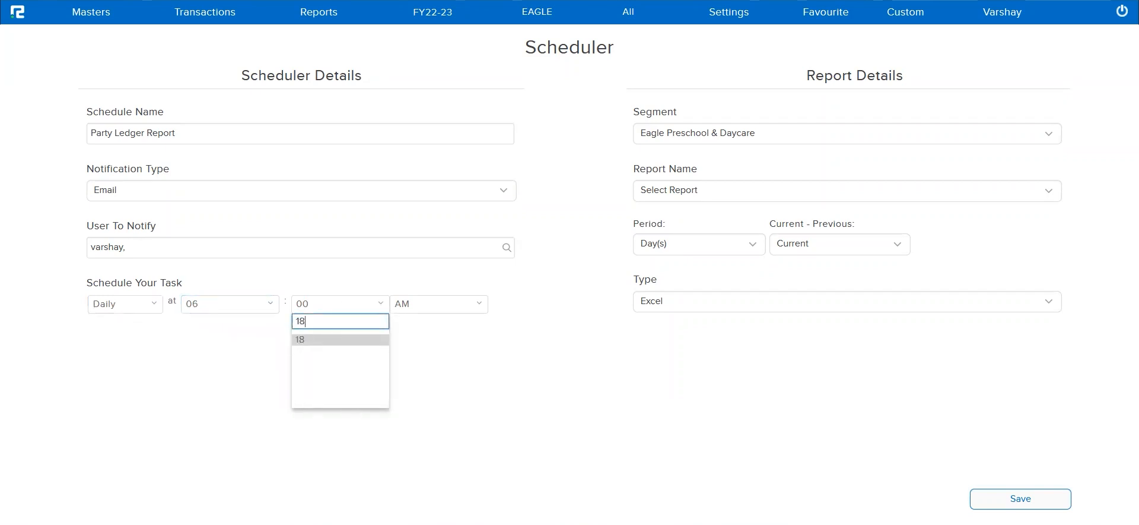
pyautogui.click(331, 339)
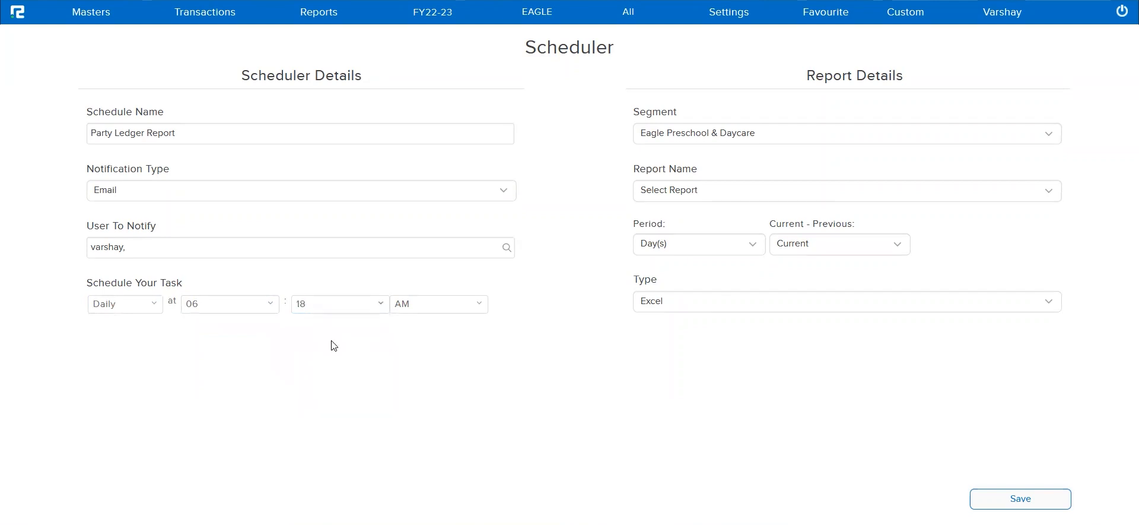
pyautogui.click(481, 310)
pyautogui.click(444, 355)
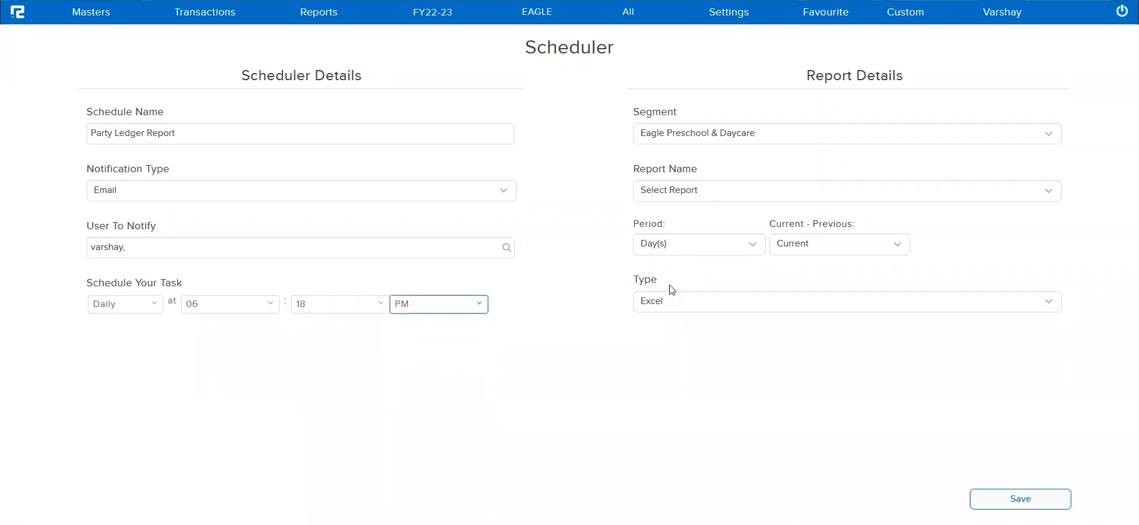
# Keep the Eagle Preschool & Daycare segment, choose Ledger Report as the report and enable Notify To Party
pyautogui.click(722, 137)
pyautogui.click(723, 138)
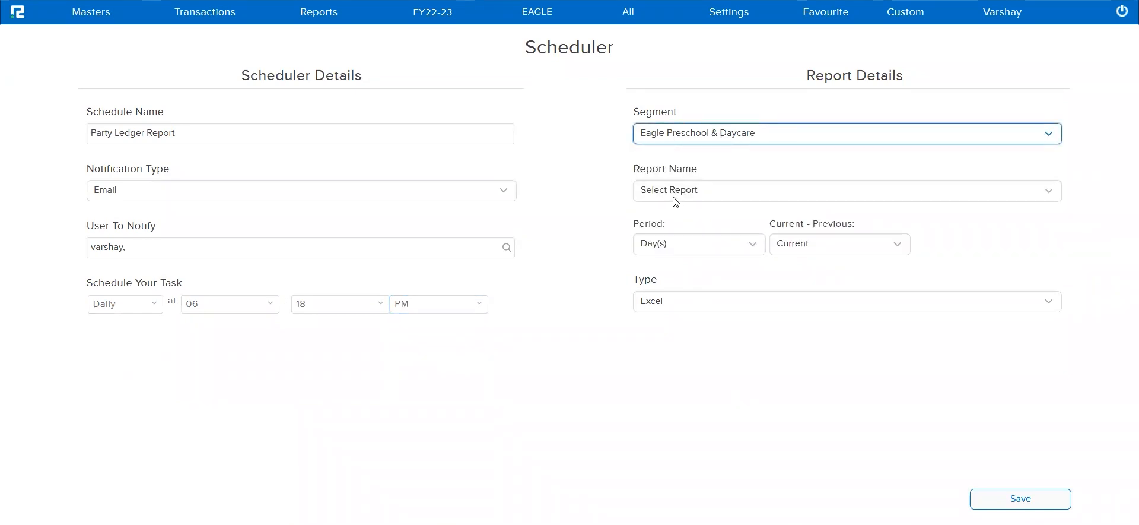
pyautogui.click(709, 194)
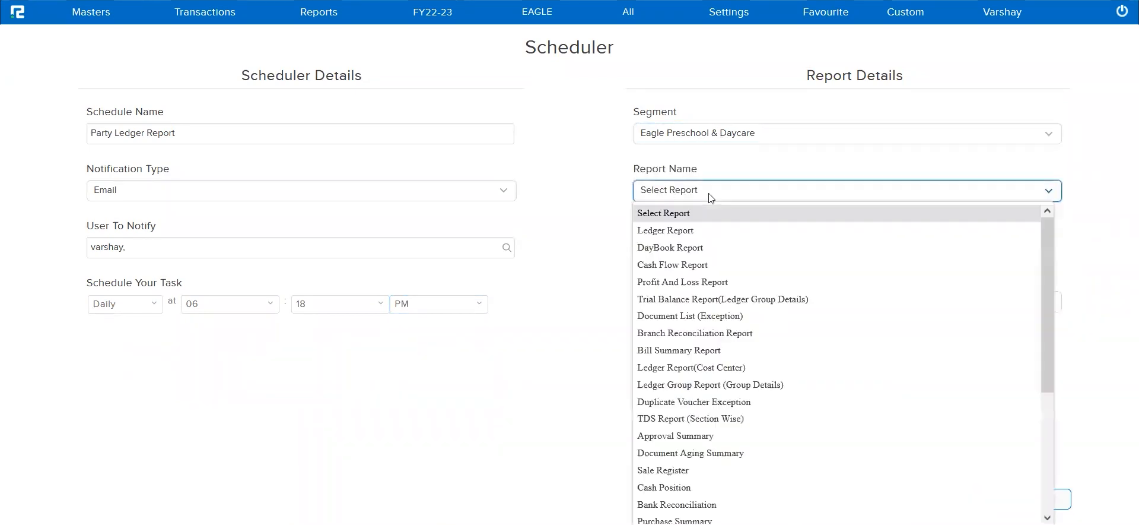
pyautogui.click(693, 232)
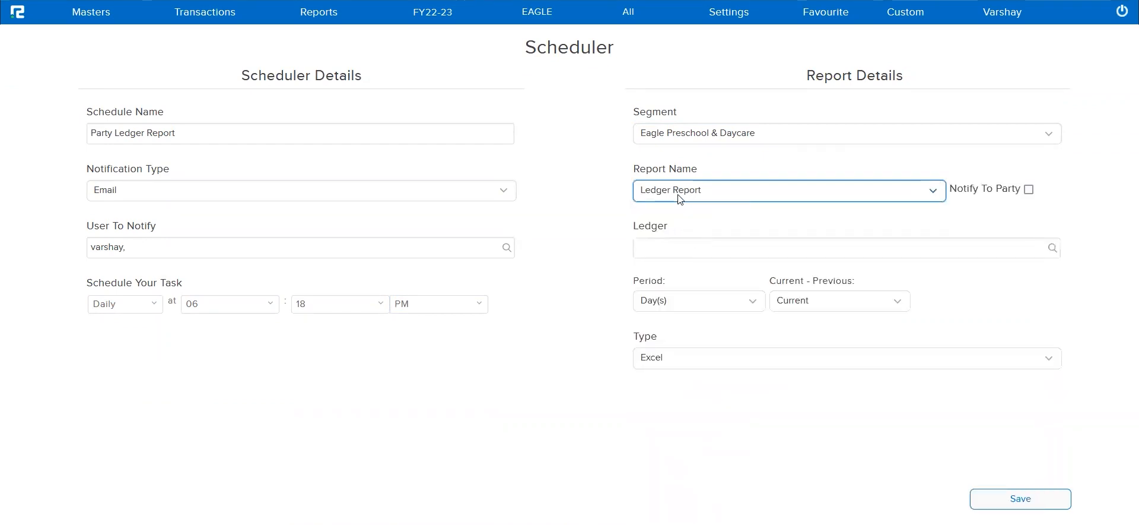
pyautogui.doubleClick(1002, 194)
pyautogui.click(1002, 194)
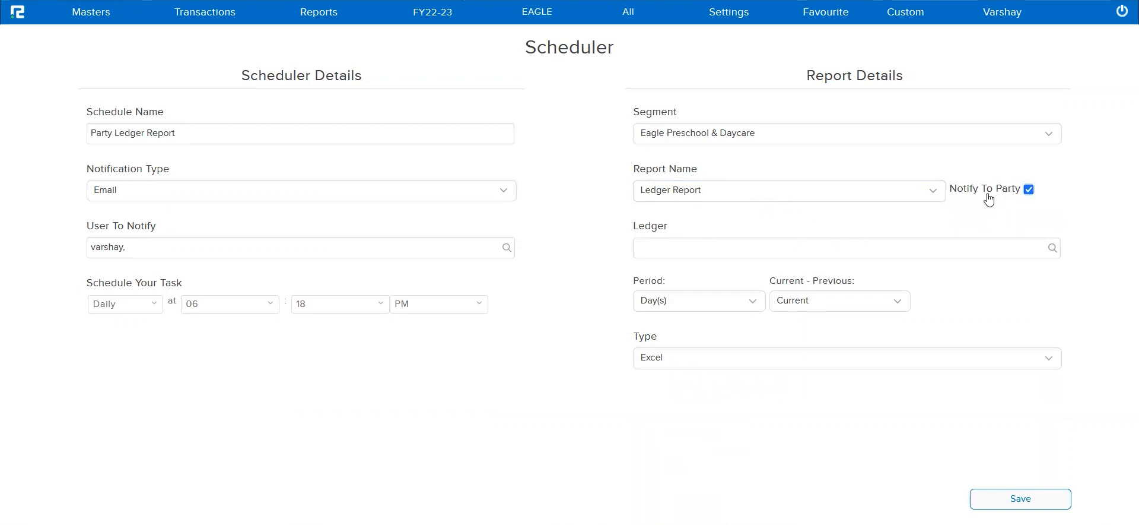
# Select ZOMATO LTD as the ledger for the scheduled report
pyautogui.click(872, 245)
pyautogui.write('zoma')
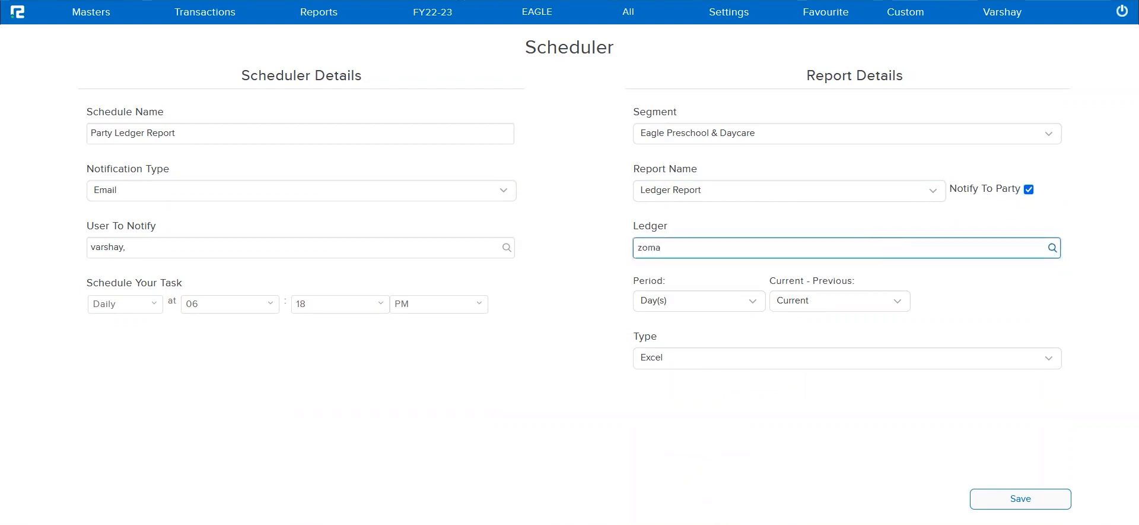
pyautogui.click(795, 270)
pyautogui.hotkey('ctrl', 'shift', 'Left')
pyautogui.hotkey('ctrl', 'shift', 'Left')
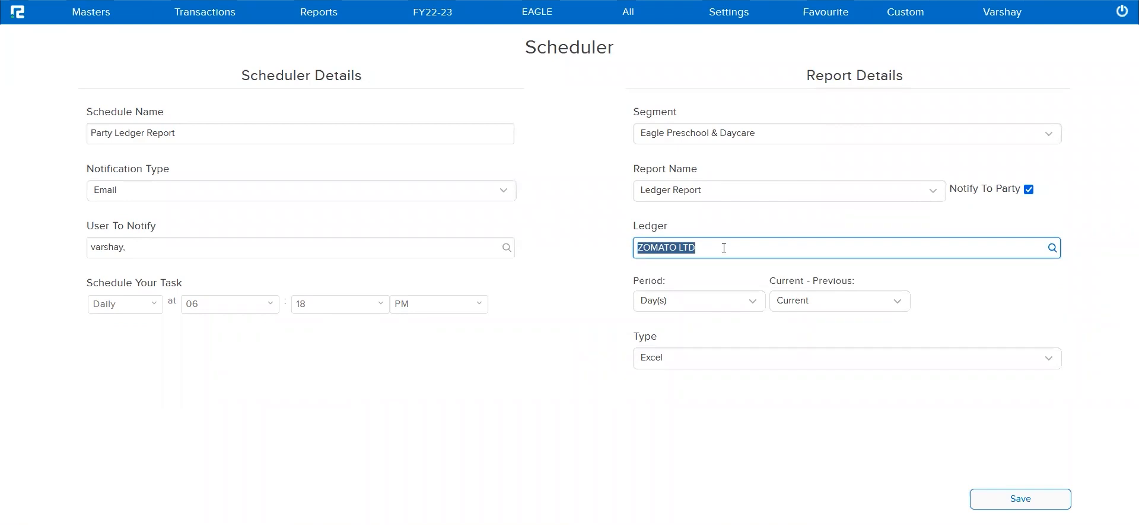
pyautogui.tripleClick(148, 227)
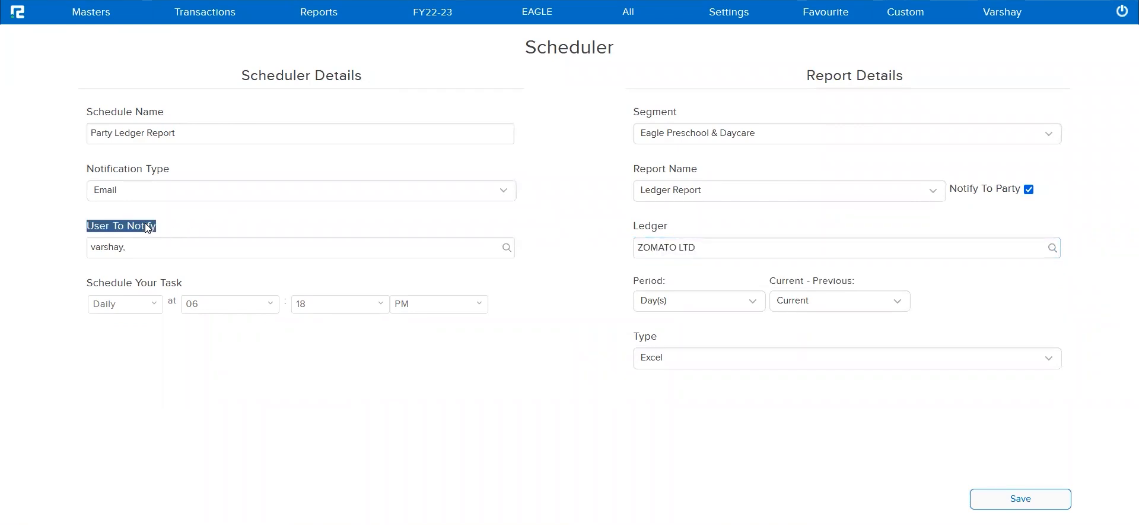
pyautogui.tripleClick(178, 282)
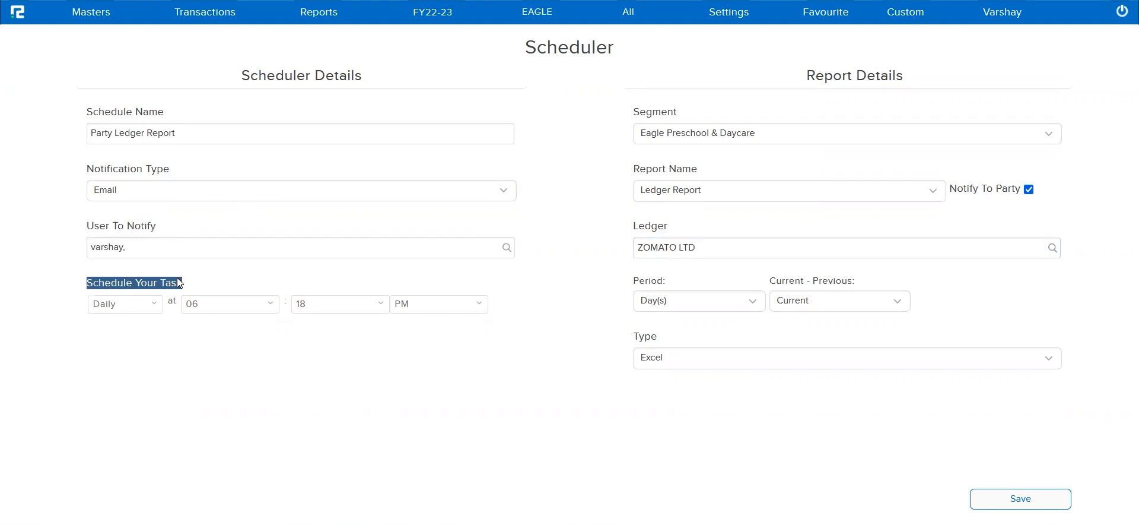
# Keep the report period as Day(s), Current, and set the report type to Pdf
pyautogui.click(732, 307)
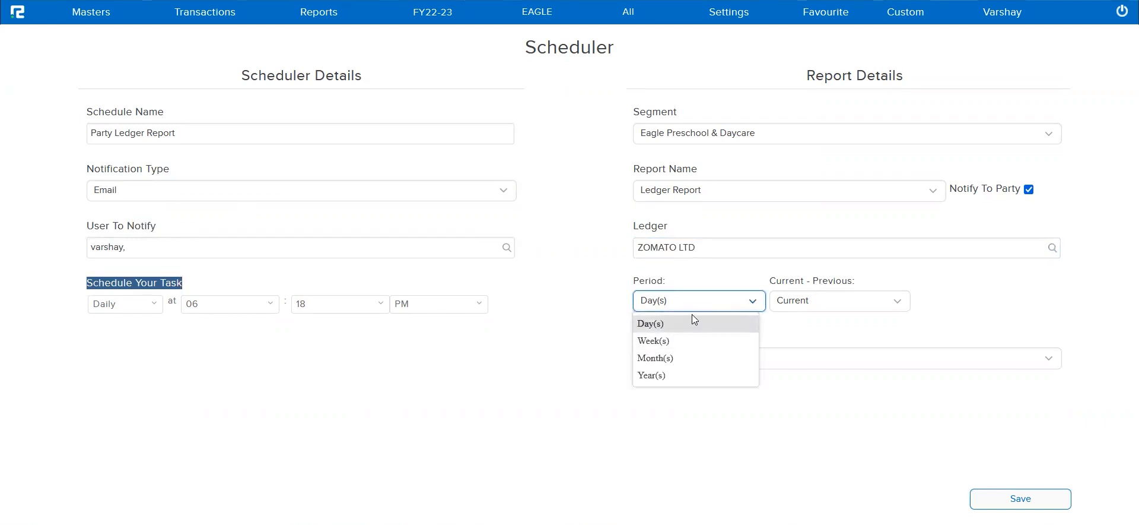
pyautogui.click(828, 329)
pyautogui.click(860, 308)
pyautogui.click(859, 306)
pyautogui.click(717, 357)
pyautogui.click(650, 400)
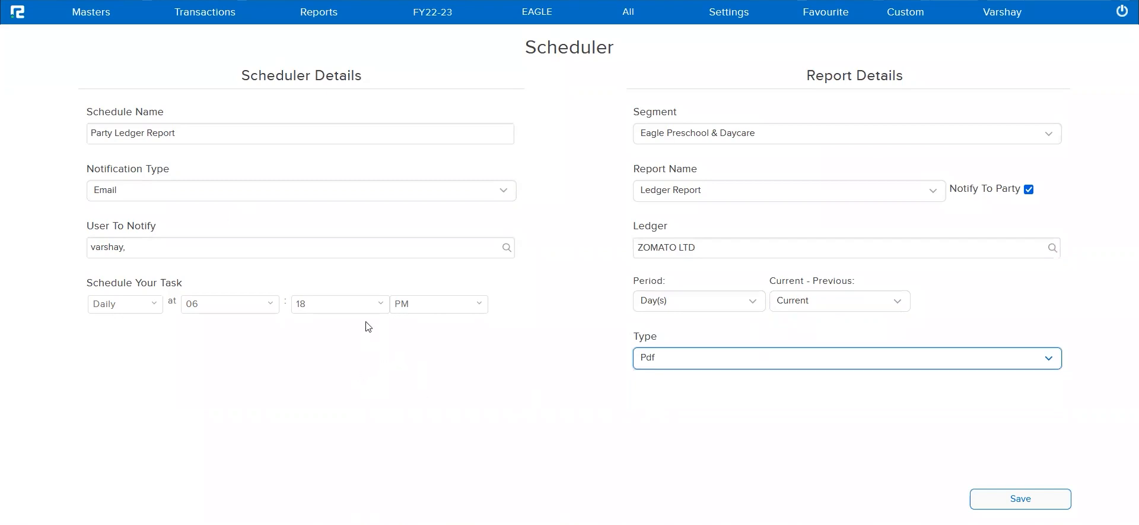
# Set the daily schedule's run minute to 19 and save the Party Ledger Report schedule
pyautogui.click(381, 305)
pyautogui.click(311, 321)
pyautogui.write('19')
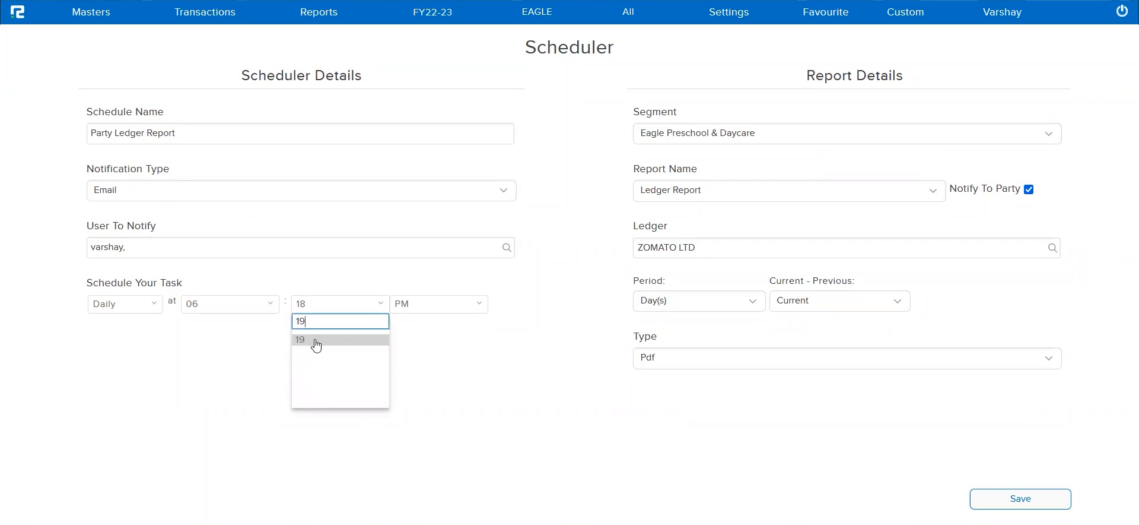
pyautogui.click(316, 340)
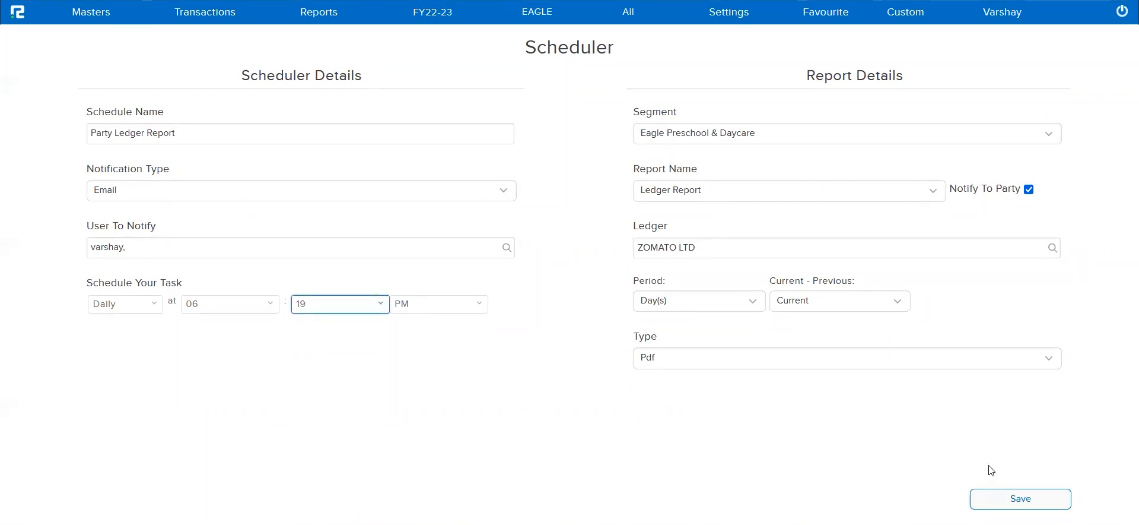
pyautogui.click(1008, 502)
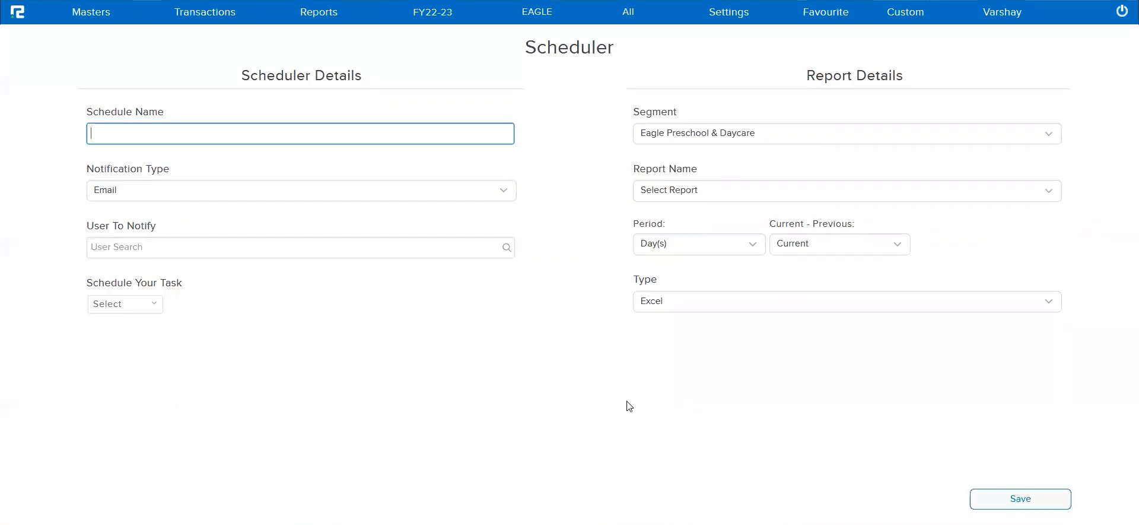
# Try a different segment with Ledger Report in a new schedule, and toggle Notify To Party on and off
pyautogui.click(689, 141)
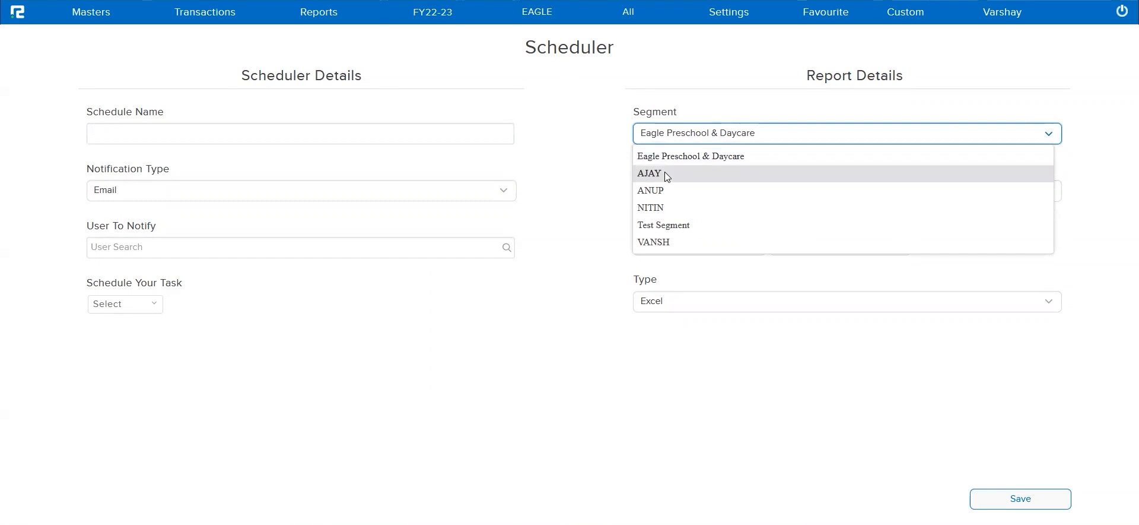
pyautogui.click(667, 190)
pyautogui.click(670, 193)
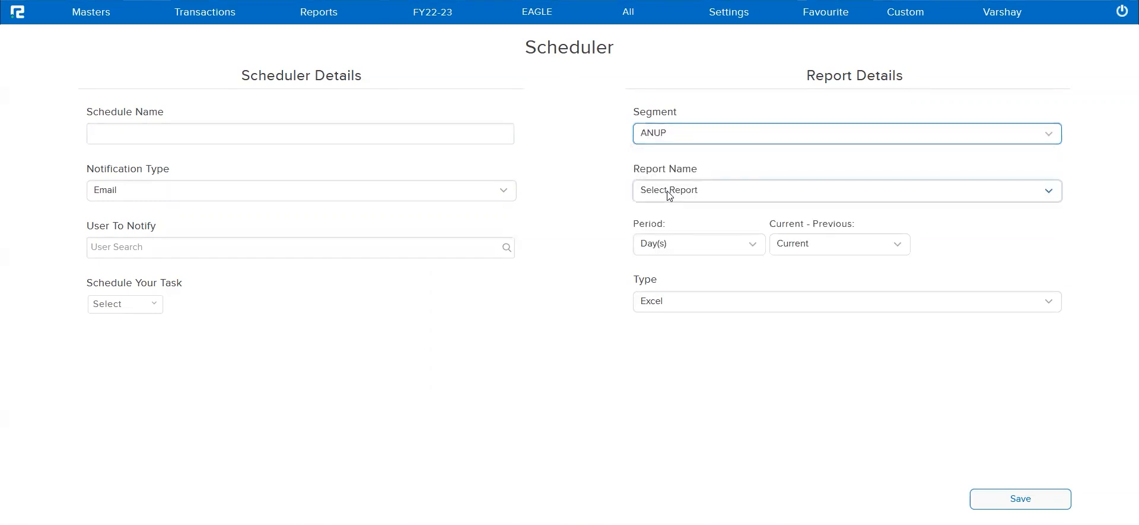
pyautogui.click(683, 231)
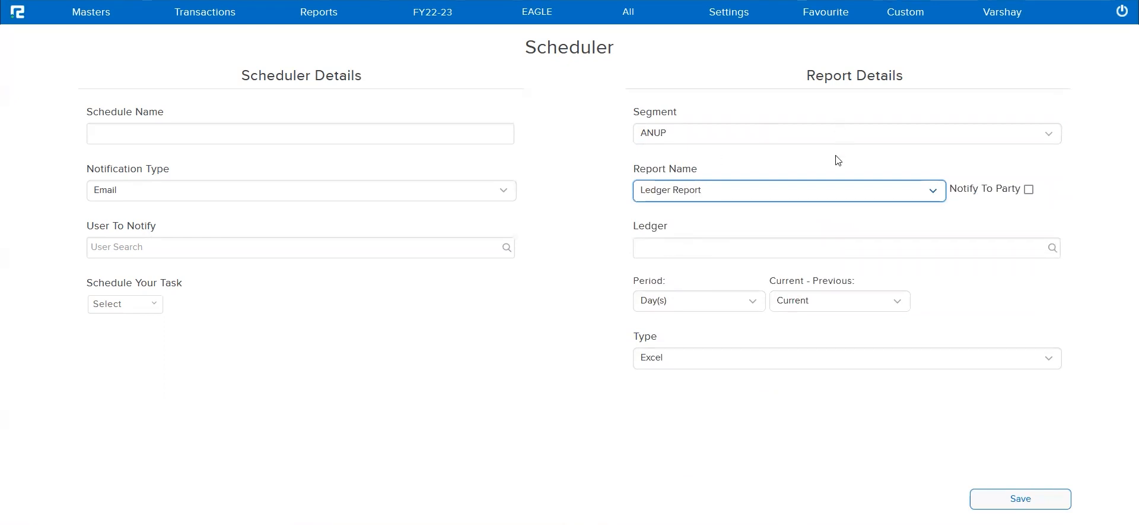
pyautogui.click(1017, 198)
pyautogui.click(1016, 201)
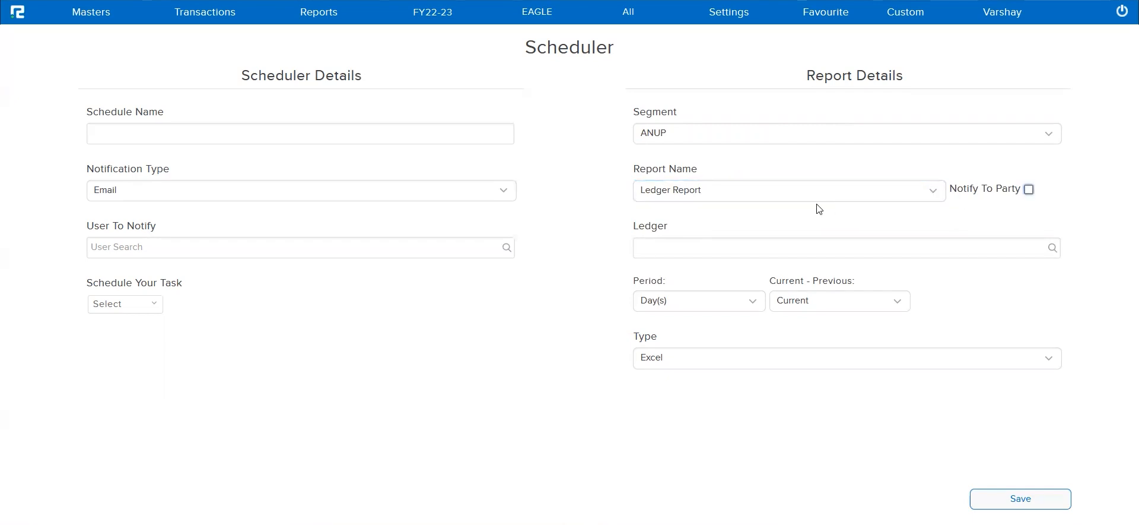
pyautogui.click(786, 196)
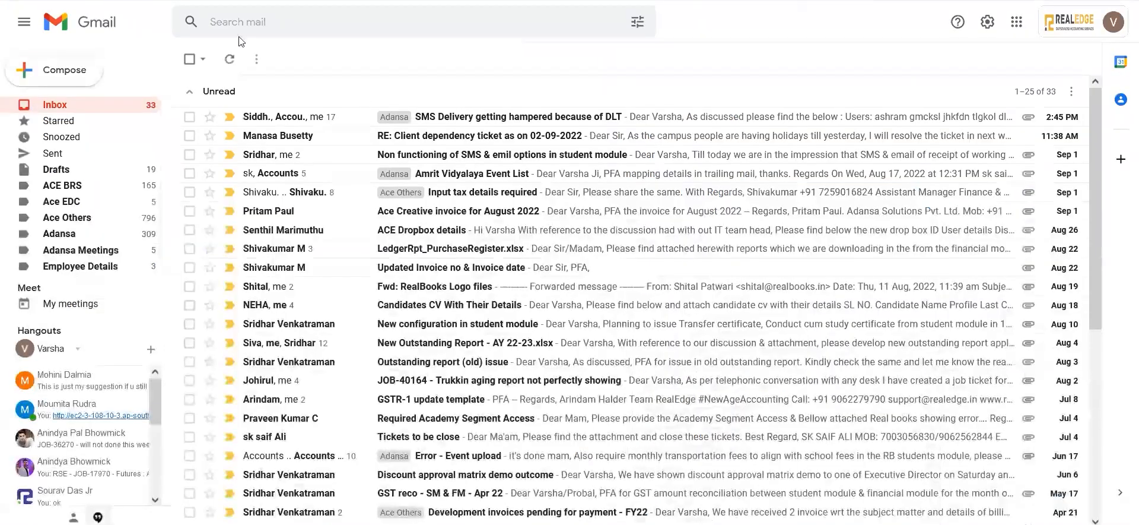
# Switch to Gmail, refresh the inbox, open the scheduled Party Ledger Report email and check its subject line
pyautogui.click(231, 70)
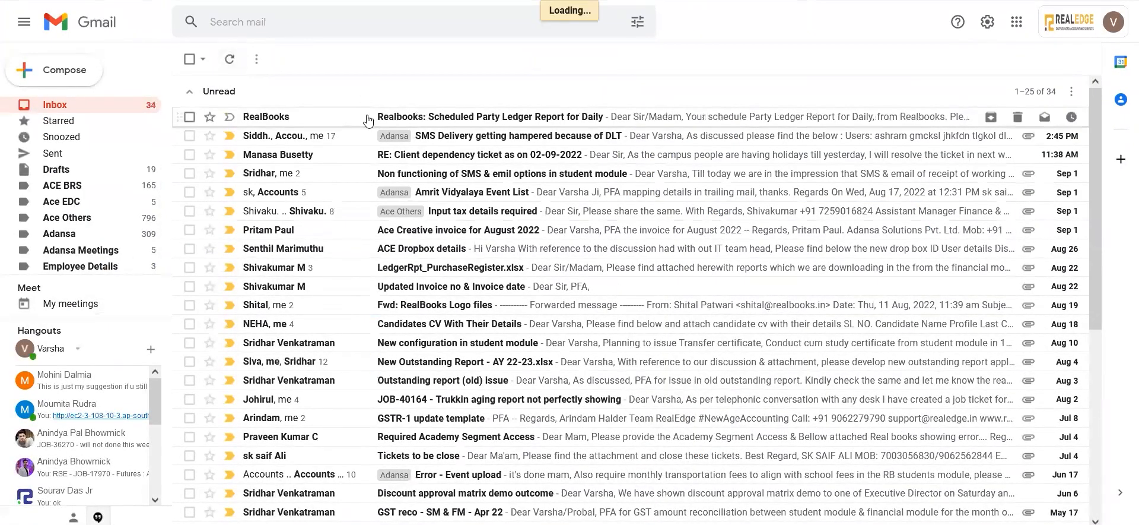
pyautogui.click(349, 120)
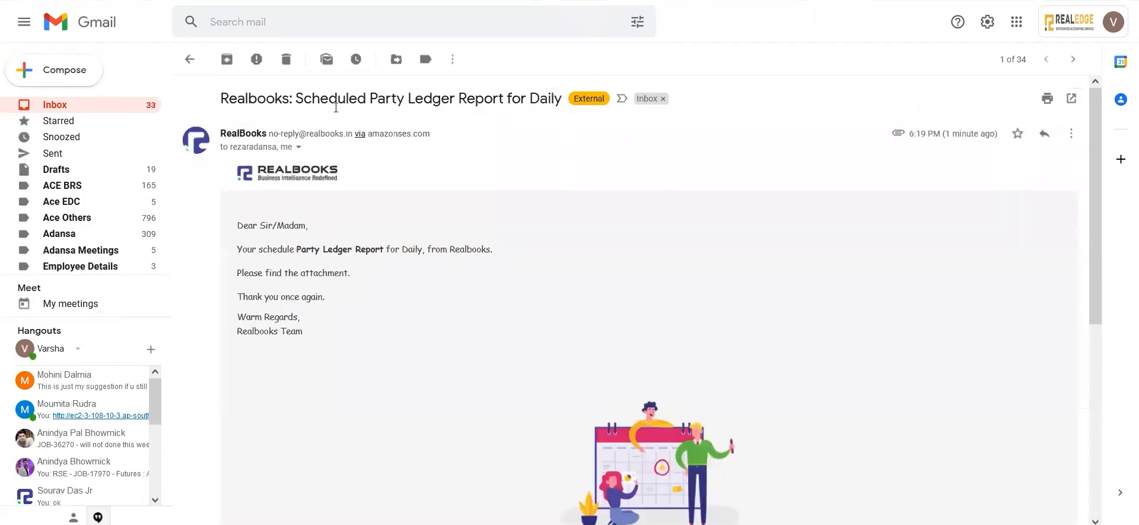
pyautogui.tripleClick(335, 104)
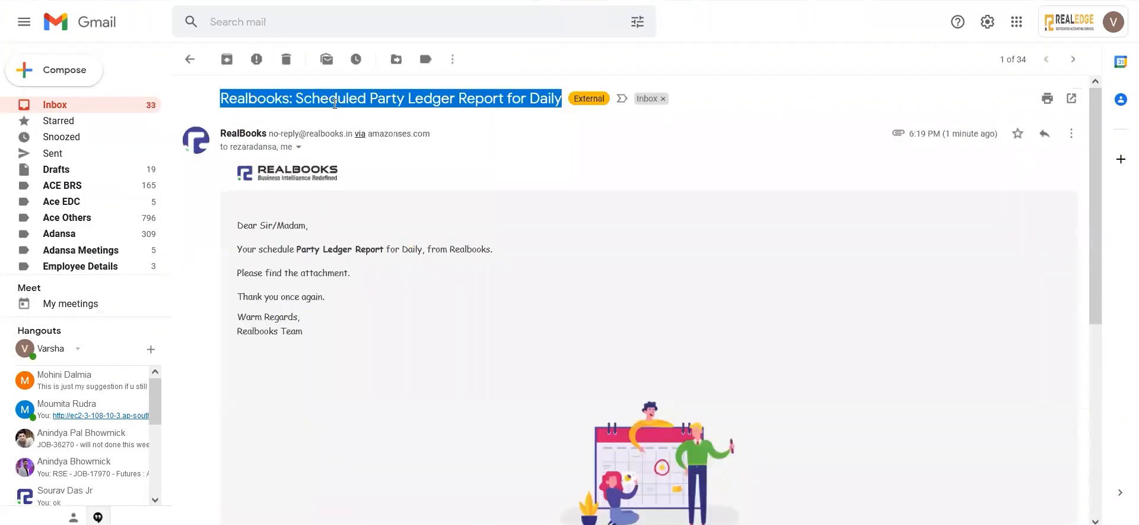
pyautogui.click(335, 104)
pyautogui.moveTo(371, 99); pyautogui.dragTo(562, 100)
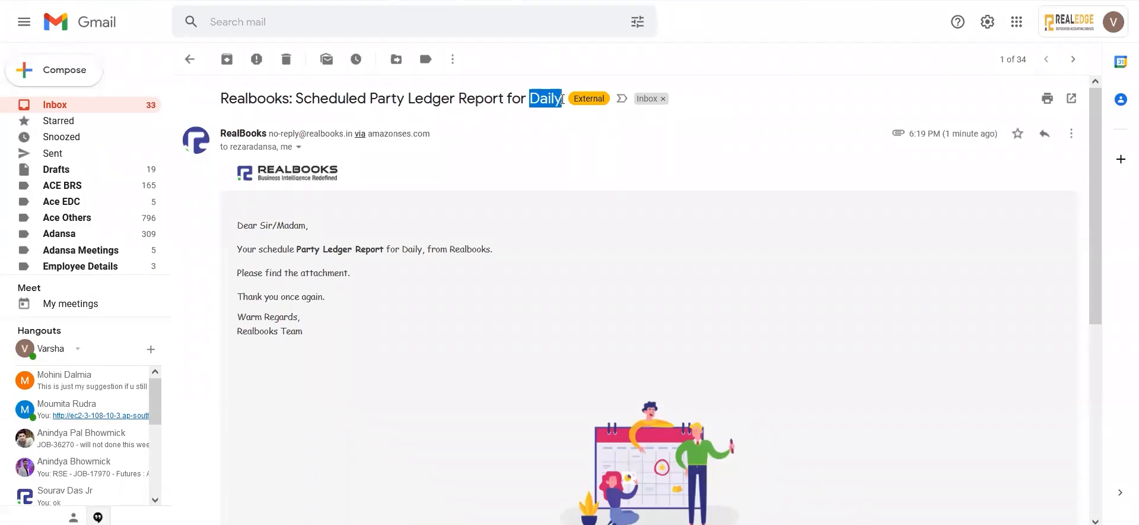
pyautogui.moveTo(369, 100); pyautogui.dragTo(561, 106)
pyautogui.click(365, 368)
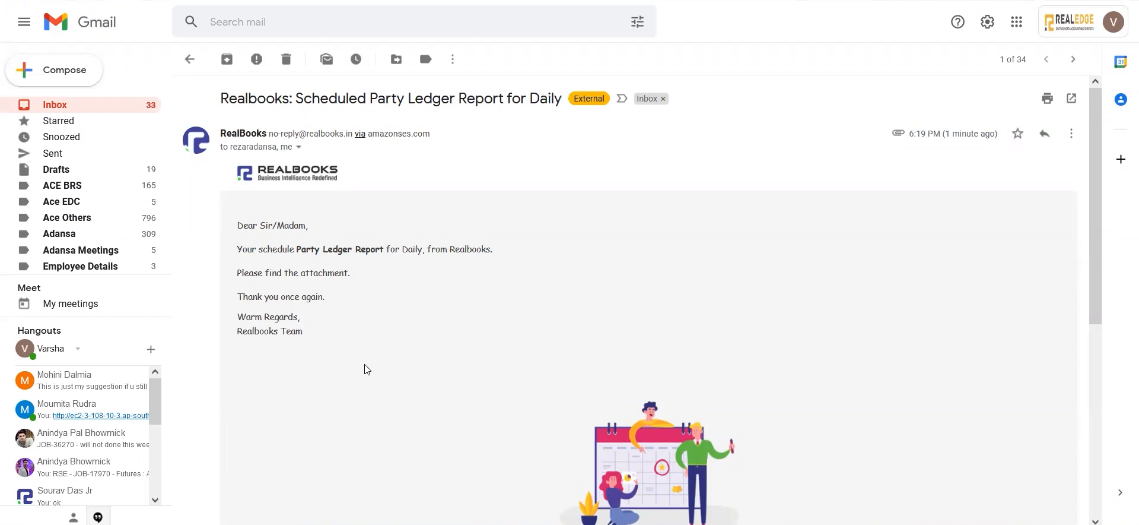
# Preview the ZOMATO_LTD.pdf attachment of the scheduled email and return to the message
pyautogui.scroll(-1, 356, 365)
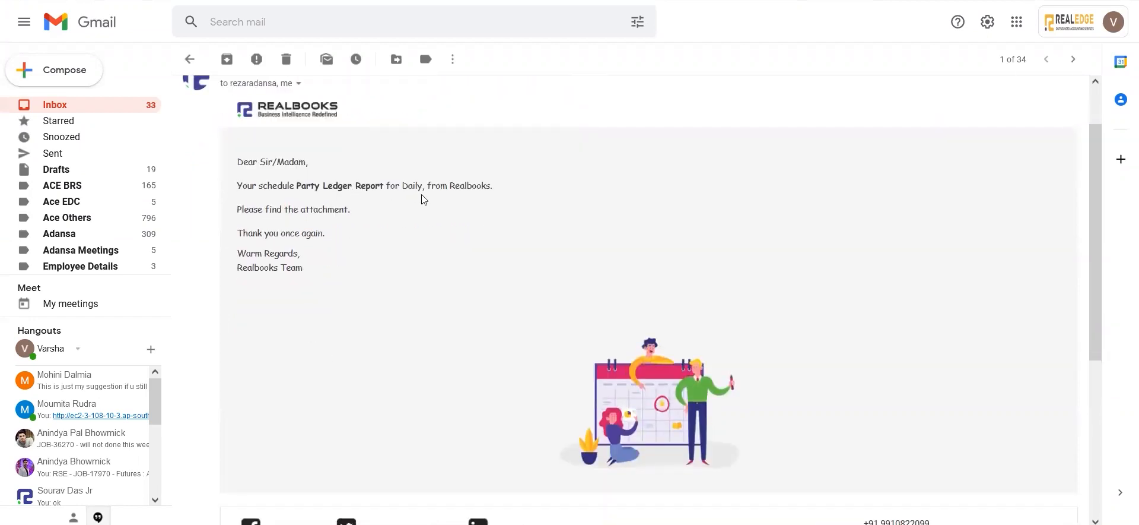
pyautogui.scroll(-4, 399, 285)
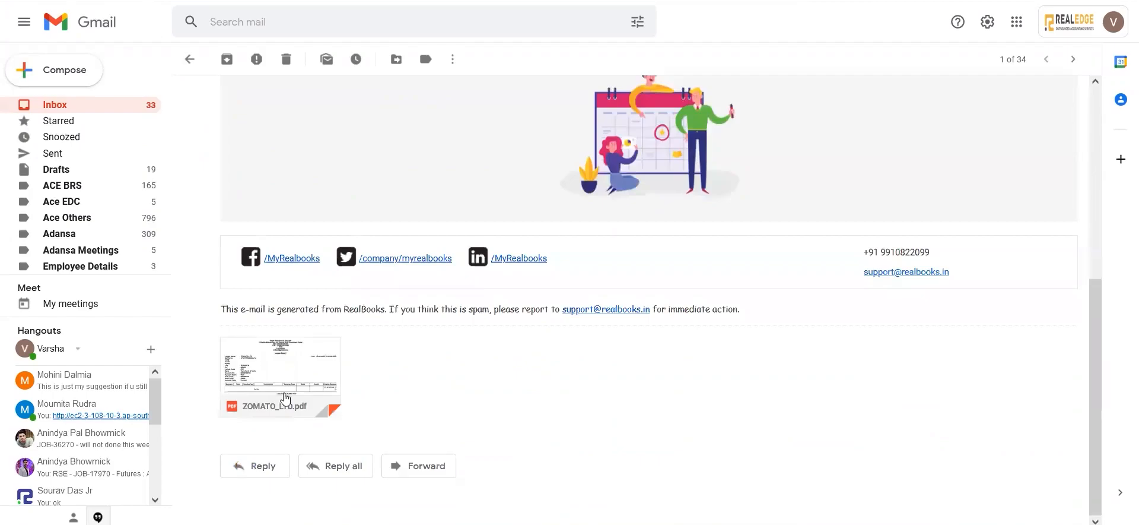
pyautogui.click(275, 358)
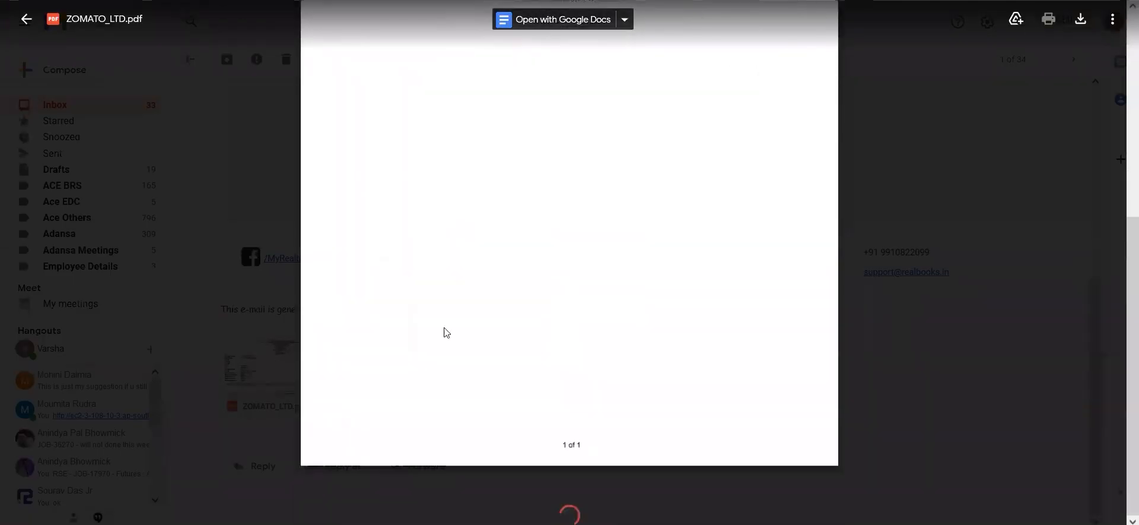
pyautogui.click(34, 29)
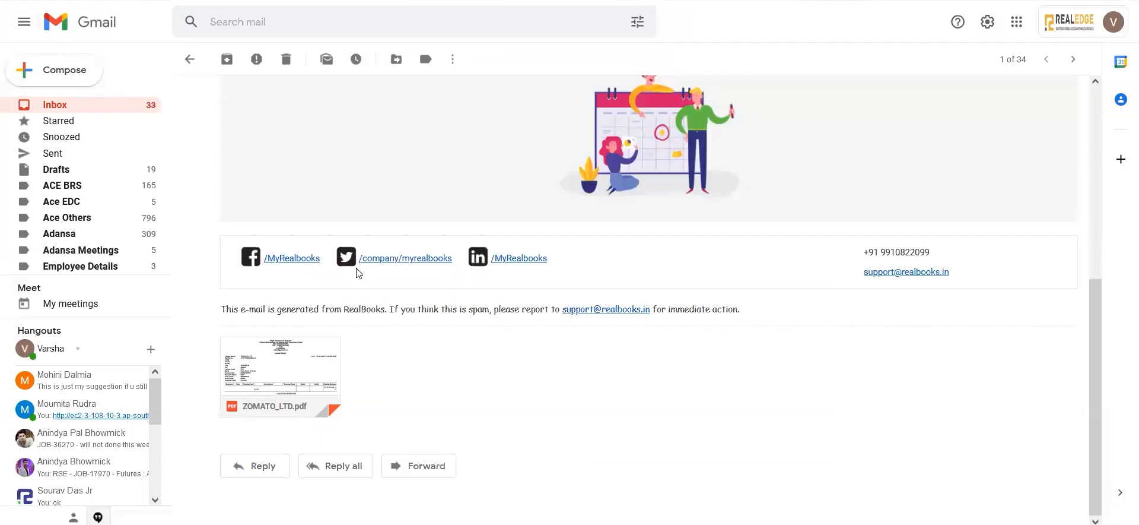
pyautogui.scroll(5, 686, 243)
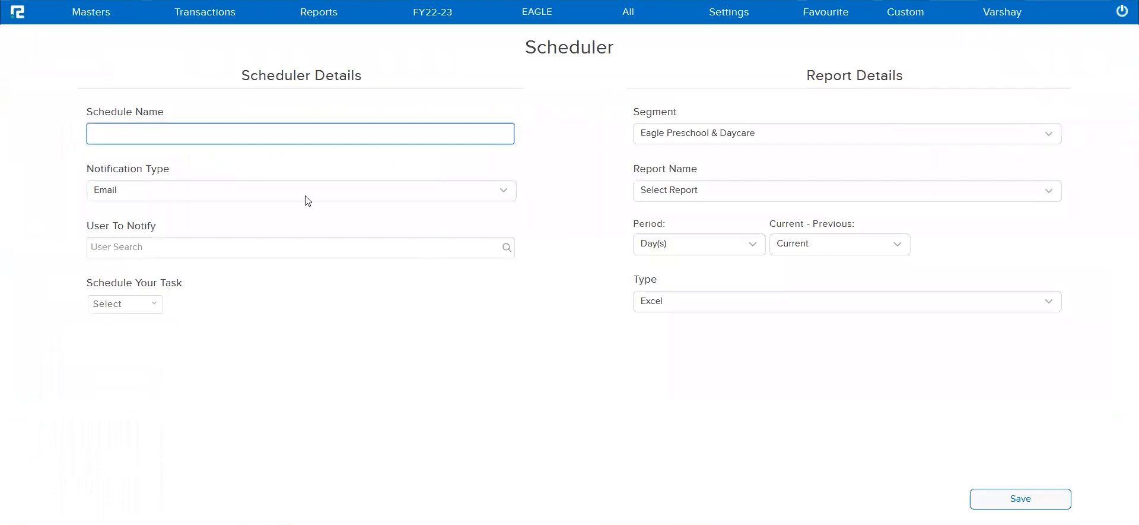
# Switch to RealBooks and open schedule editing from the Accounts masters
pyautogui.click(98, 16)
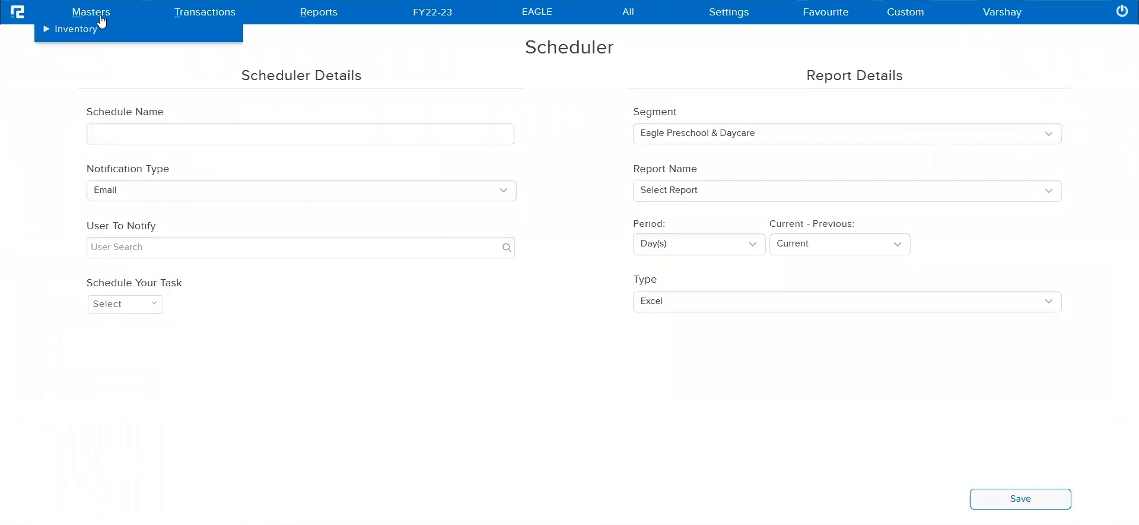
pyautogui.click(76, 35)
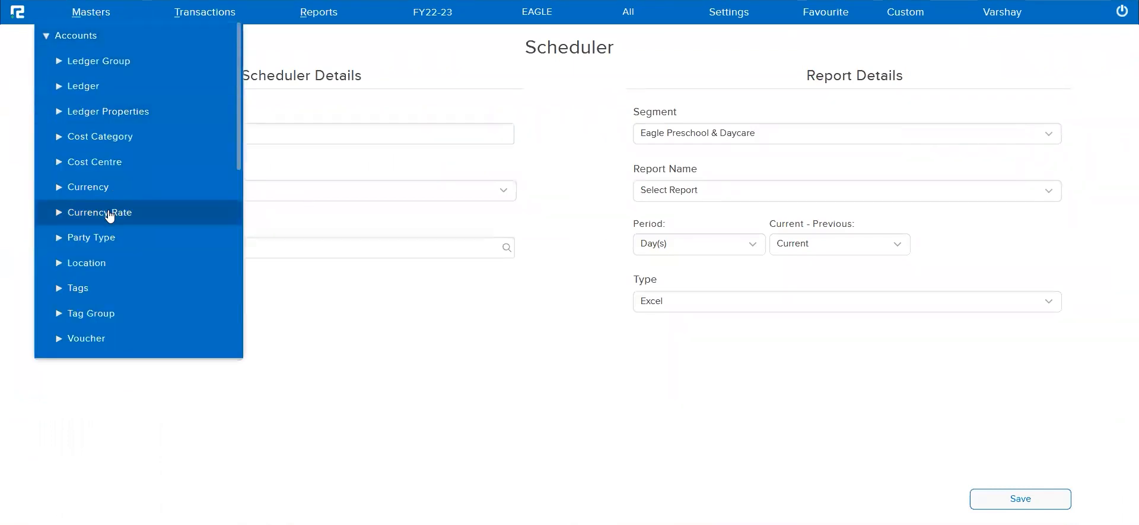
pyautogui.scroll(-3, 110, 212)
pyautogui.scroll(-1, 108, 212)
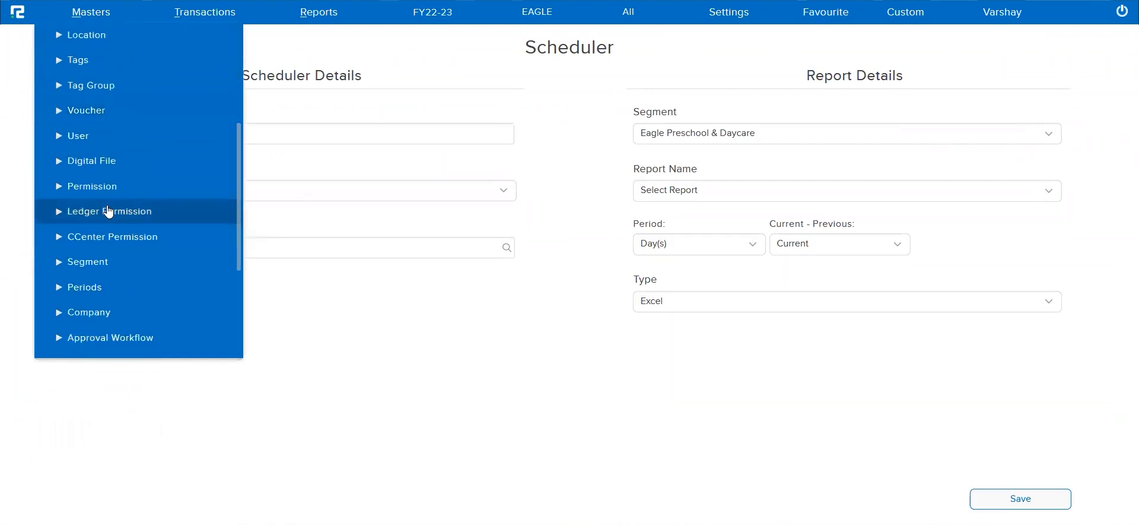
pyautogui.scroll(-3, 108, 211)
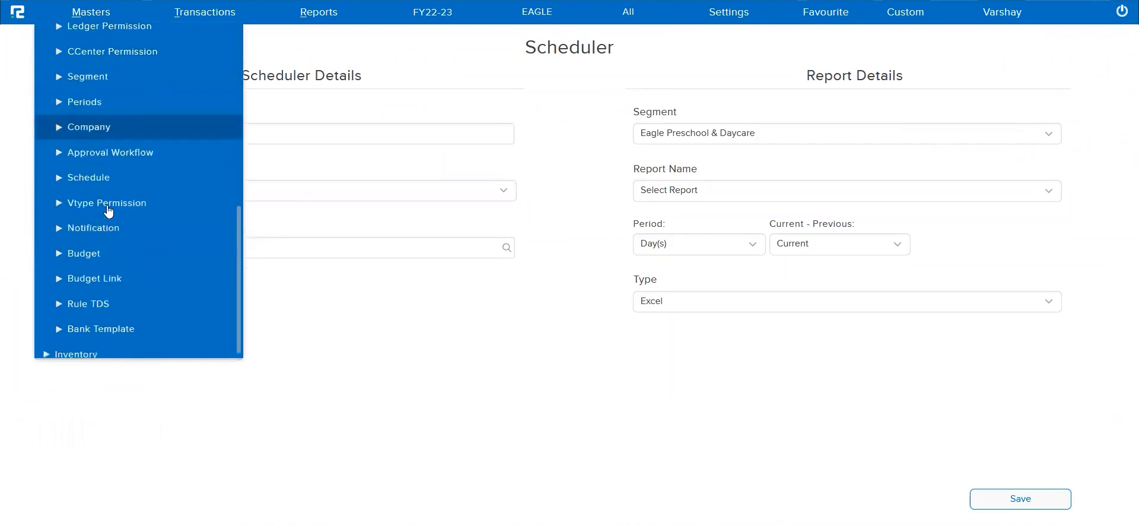
pyautogui.scroll(1, 109, 211)
pyautogui.click(108, 213)
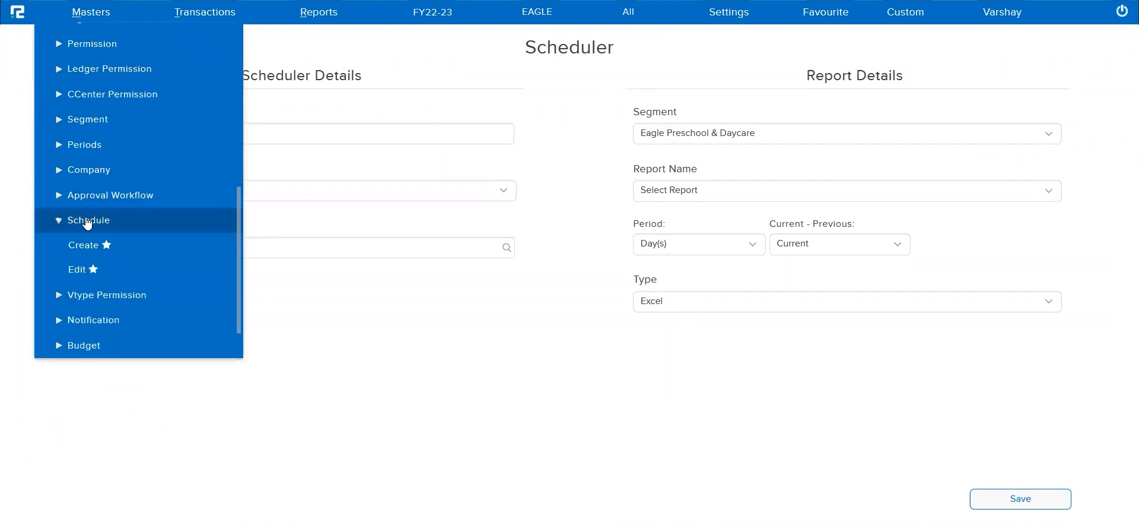
pyautogui.click(82, 273)
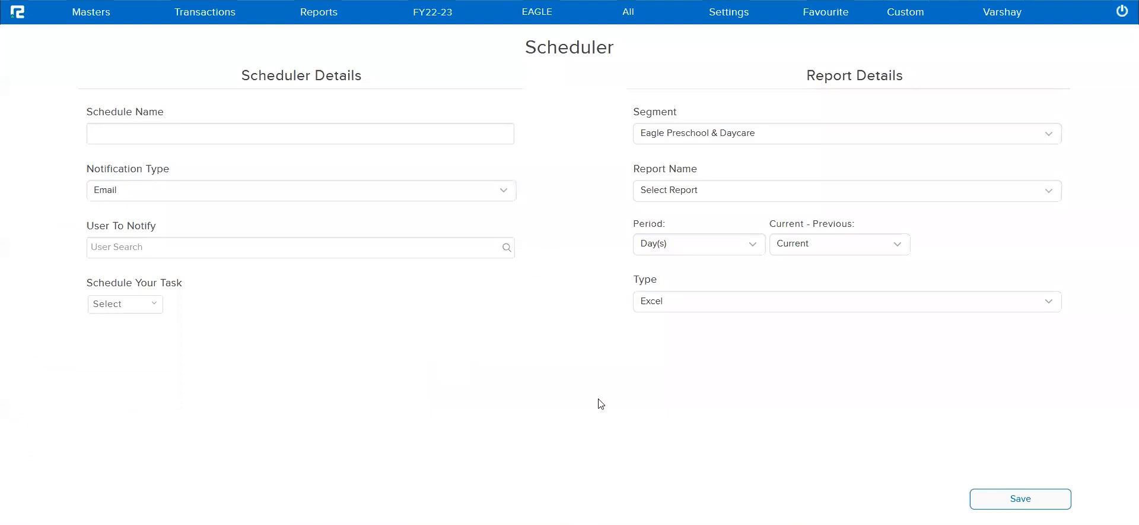
# Try adding two users as recipients of the new schedule's notification
pyautogui.click(756, 200)
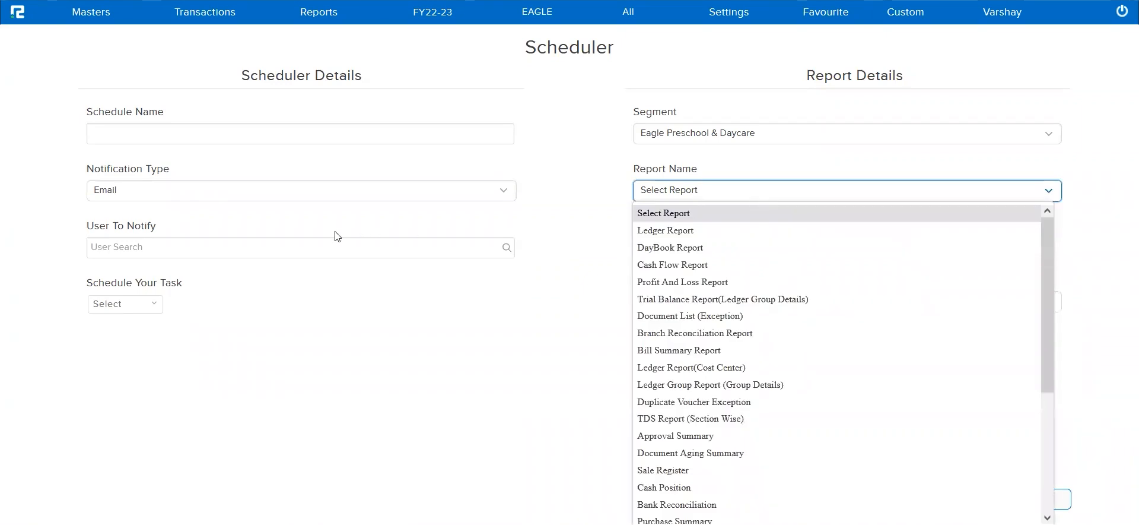
pyautogui.click(309, 249)
pyautogui.write('varsg')
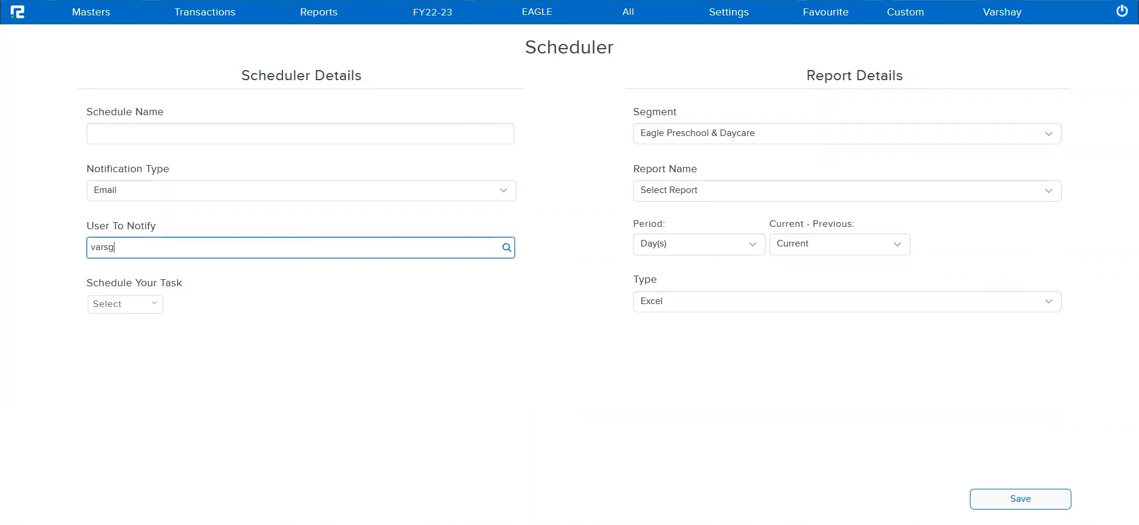
pyautogui.press('BackSpace')
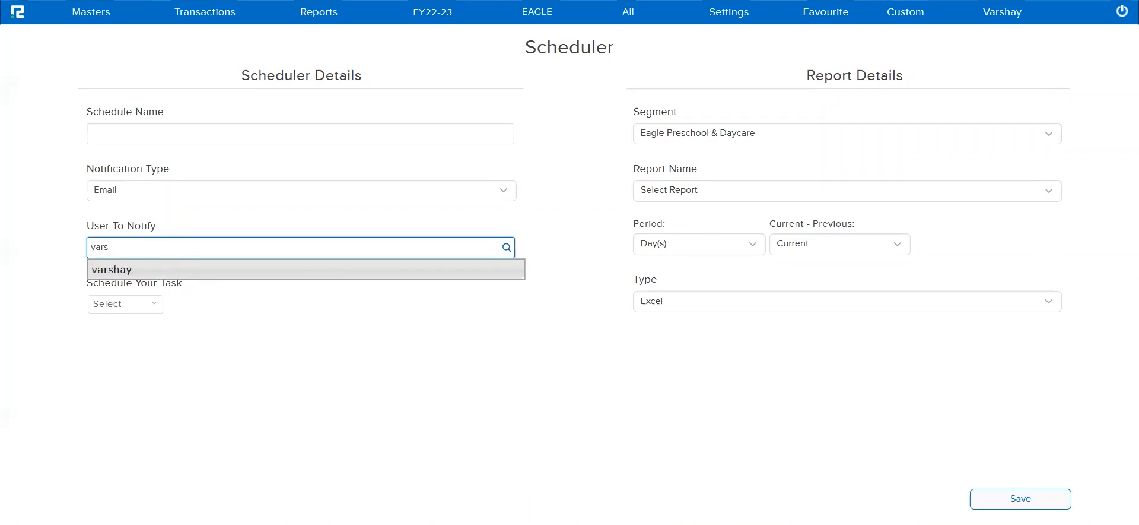
pyautogui.click(303, 274)
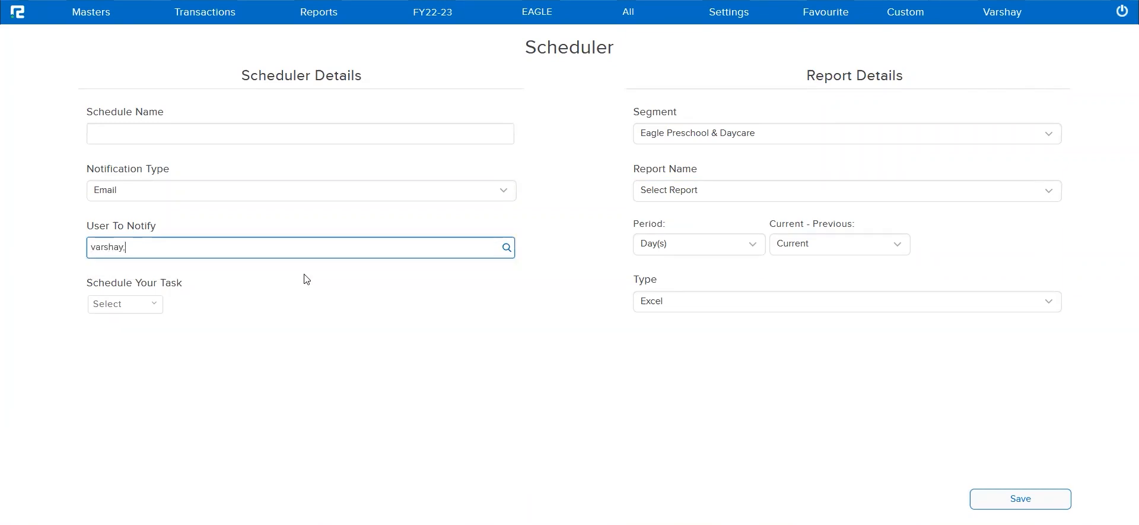
pyautogui.write('asi')
pyautogui.click(245, 279)
# Clear all entries from the new schedule's User To Notify field
pyautogui.press('BackSpace')
pyautogui.press('BackSpace')
pyautogui.press('BackSpace')
pyautogui.press('BackSpace')
pyautogui.press('BackSpace')
pyautogui.press('BackSpace')
pyautogui.press('BackSpace')
pyautogui.press('BackSpace')
pyautogui.press('BackSpace')
pyautogui.press('BackSpace')
pyautogui.press('BackSpace')
pyautogui.press('BackSpace')
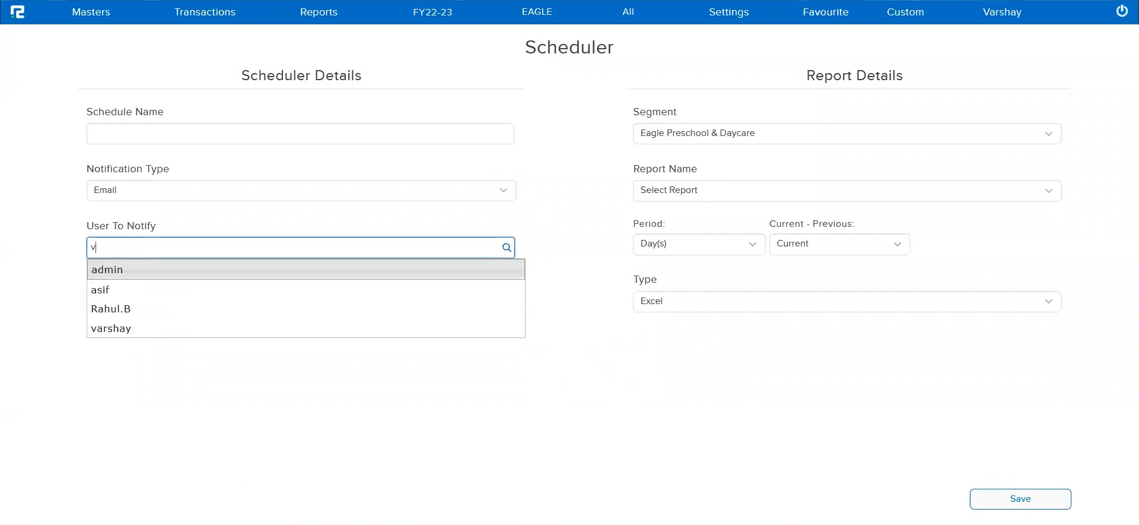
pyautogui.press('BackSpace')
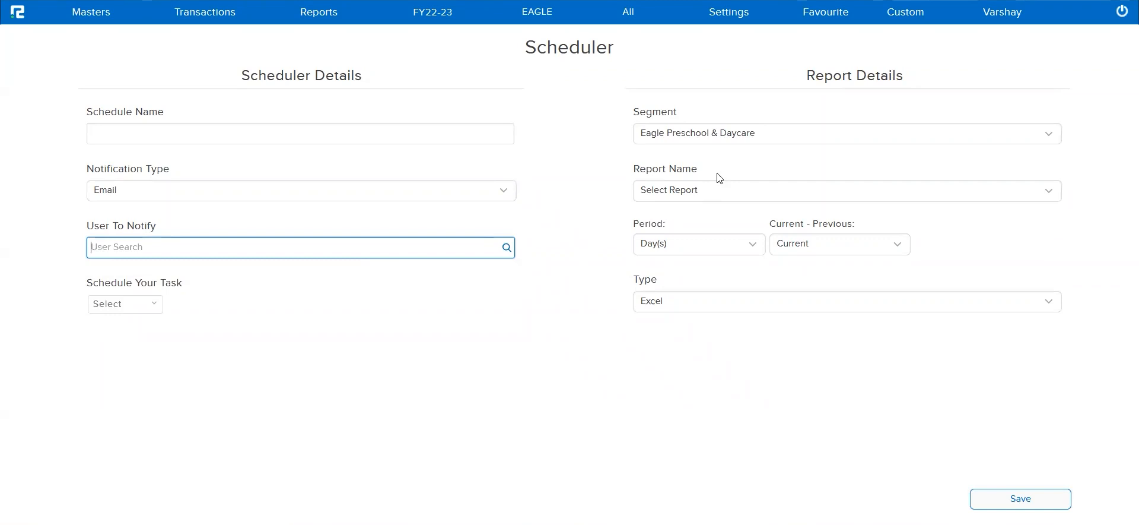
# Examine the reports available for scheduling, checking the Bank Reconciliation options and its bank choices before choosing Ledger Report
pyautogui.click(720, 189)
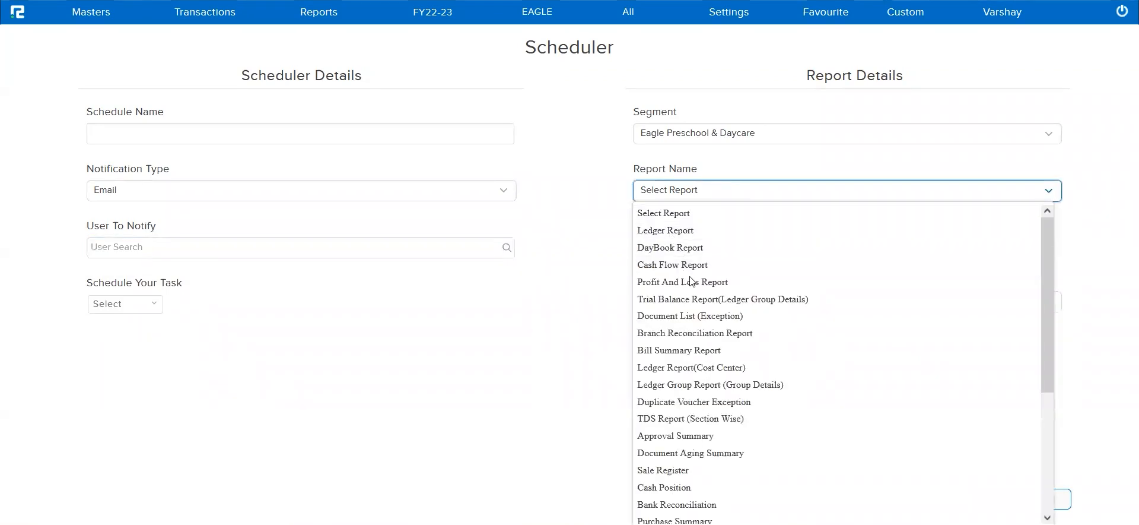
pyautogui.scroll(-2, 711, 290)
pyautogui.scroll(-2, 711, 289)
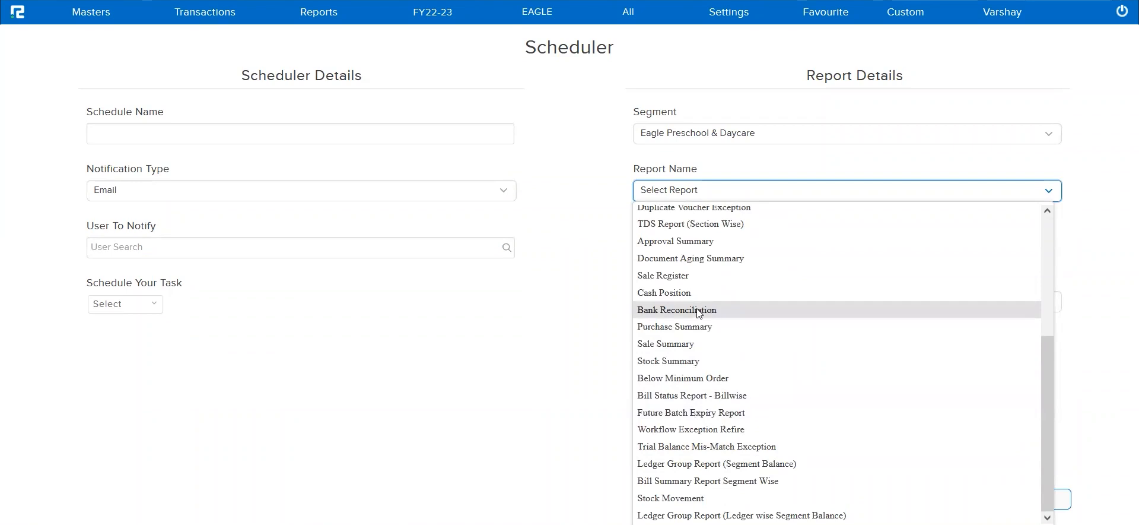
pyautogui.click(699, 313)
pyautogui.click(715, 256)
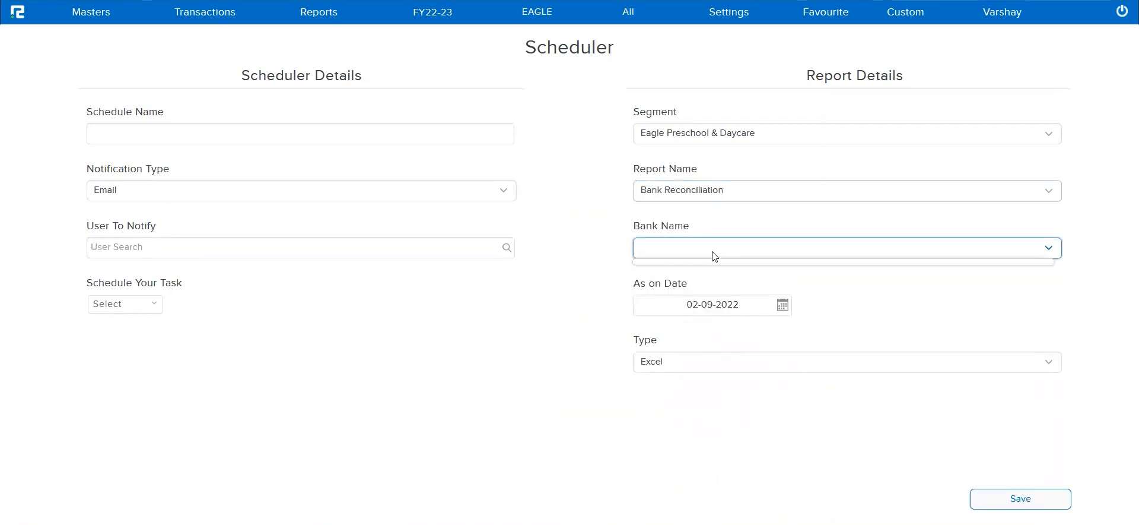
pyautogui.click(711, 196)
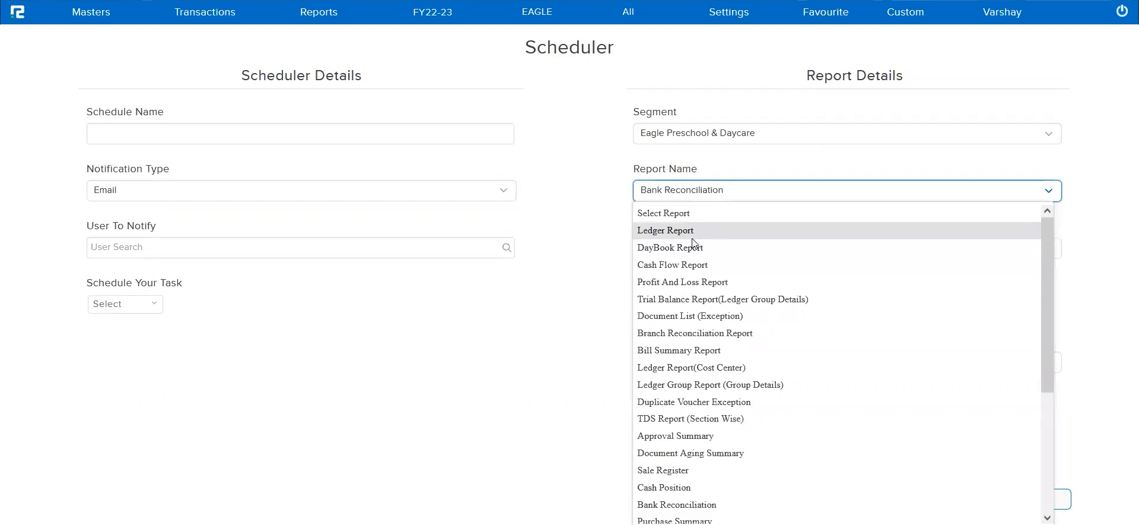
pyautogui.click(692, 238)
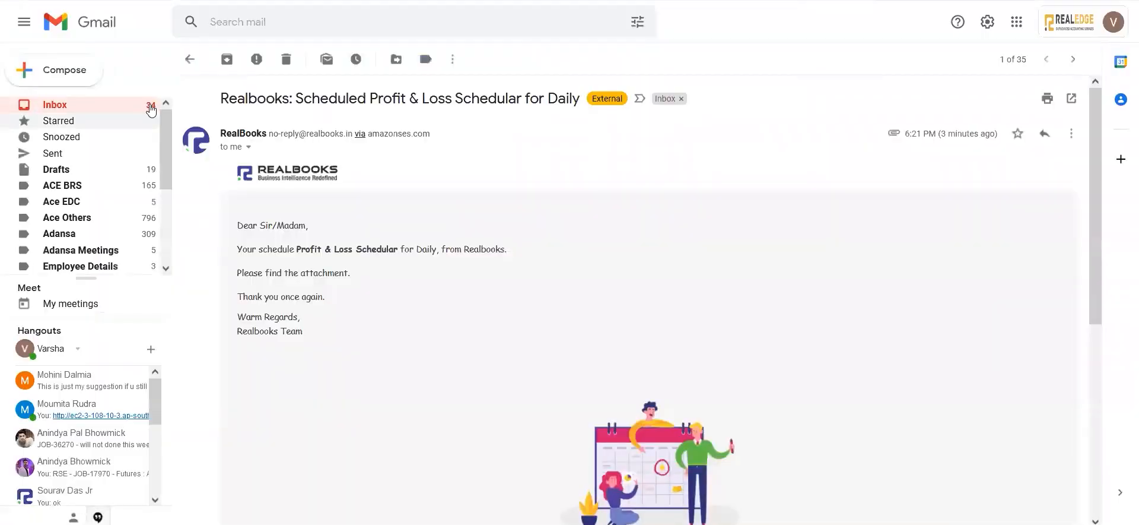
# Mark the Profit & Loss email as unread and review the ZOMATO_LTD.pdf attached to the Scheduled Party Ledger Report email
pyautogui.click(325, 60)
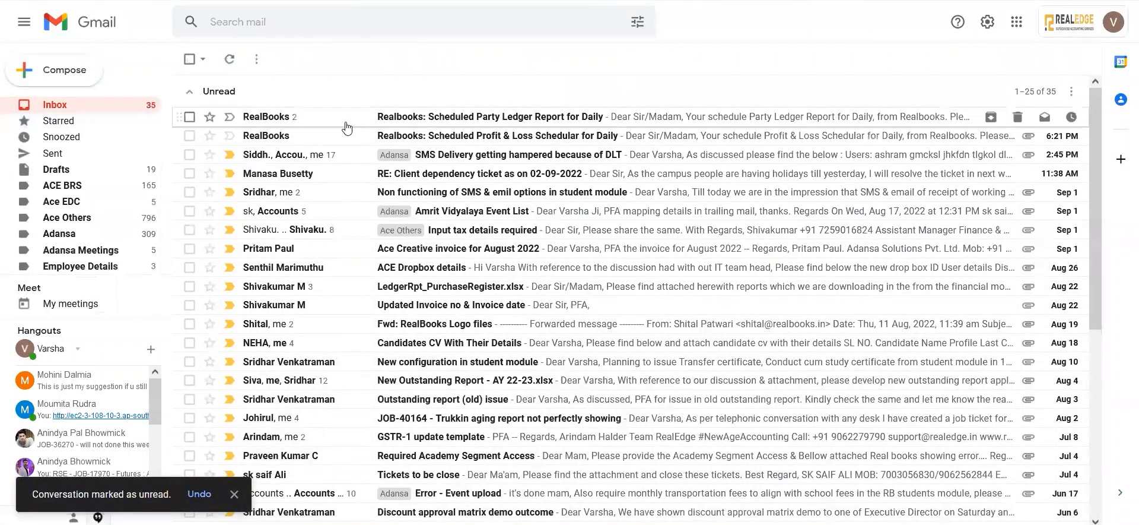
pyautogui.click(494, 117)
pyautogui.scroll(-15, 495, 423)
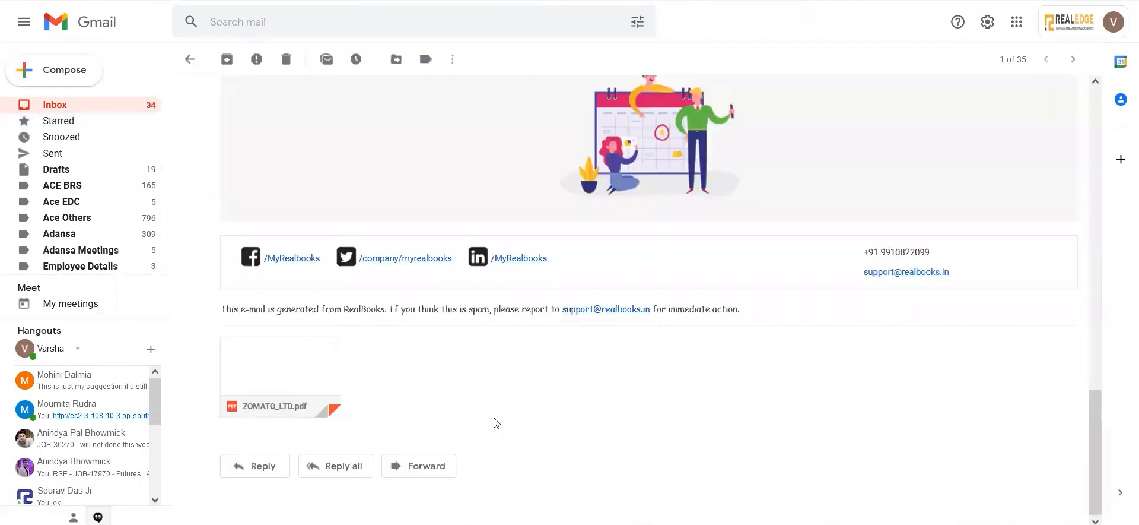
pyautogui.click(302, 372)
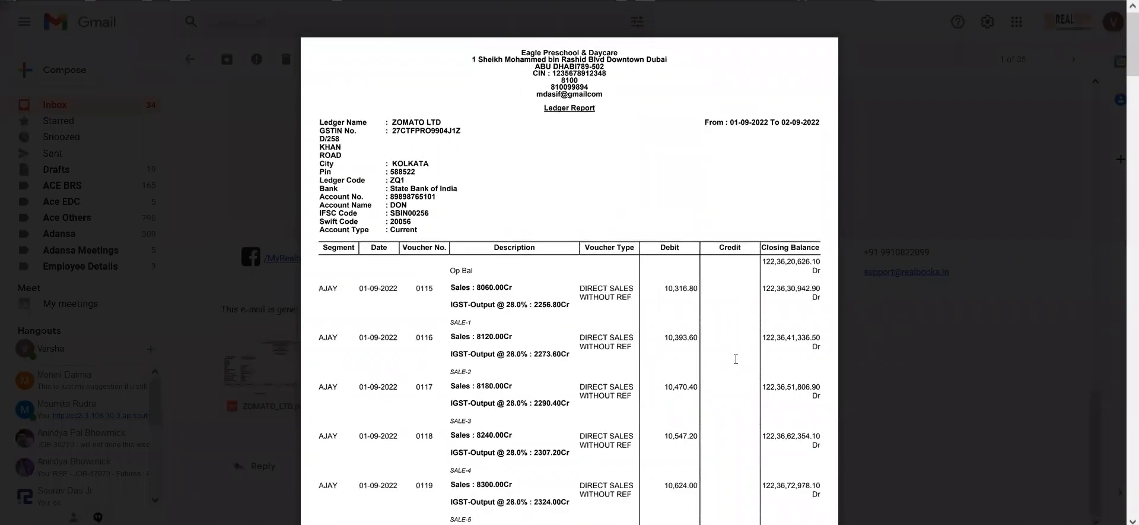
pyautogui.scroll(-12, 736, 359)
pyautogui.scroll(-15, 736, 359)
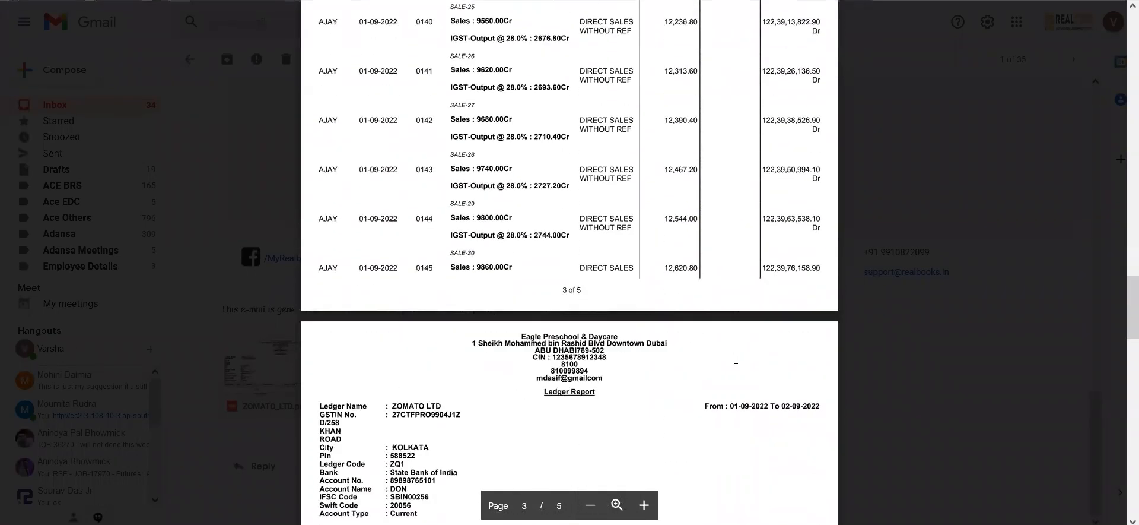
pyautogui.scroll(15, 736, 359)
pyautogui.scroll(8, 736, 359)
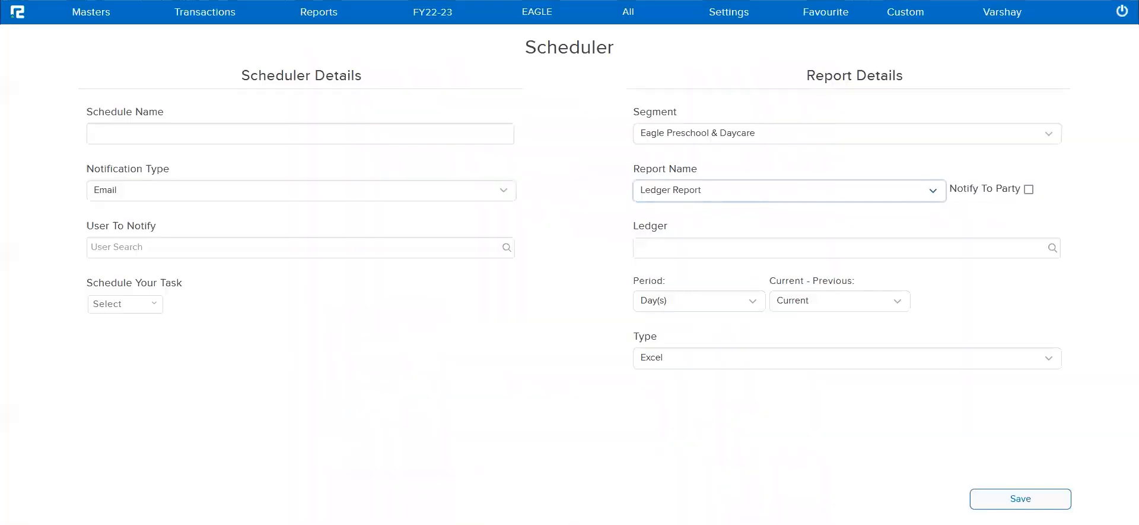
# Switch to RealBooks and run the Ledger Report for ZOMATO LTD from 01-09-2022 to 02-09-2022, reviewing its voucher entries
pyautogui.click(309, 22)
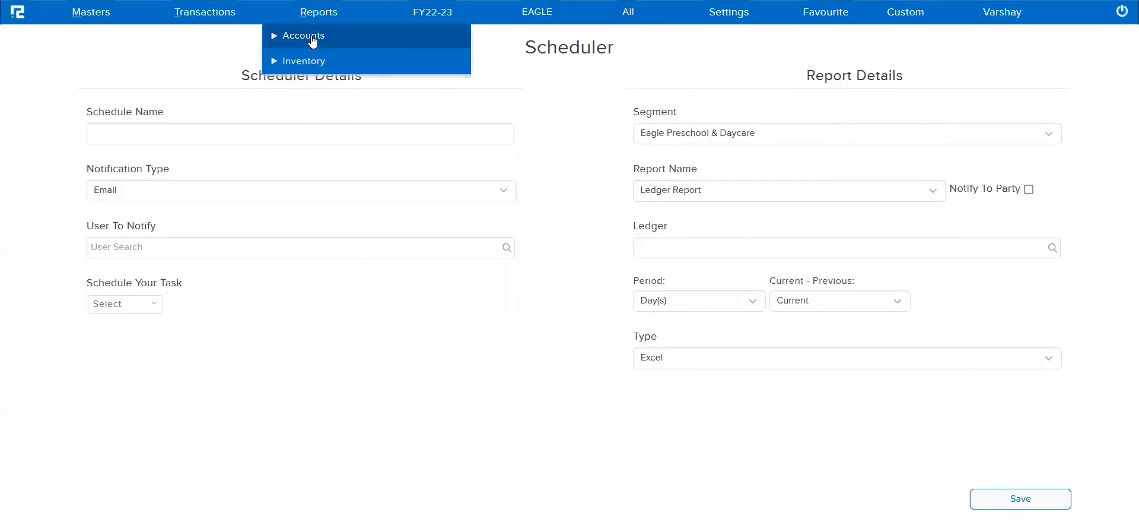
pyautogui.click(313, 39)
pyautogui.click(314, 87)
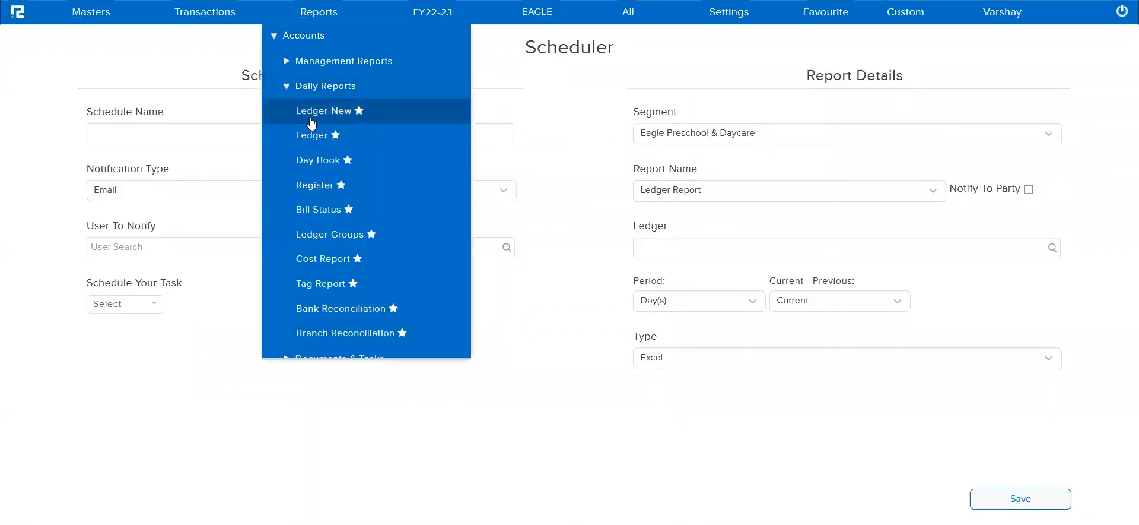
pyautogui.click(315, 137)
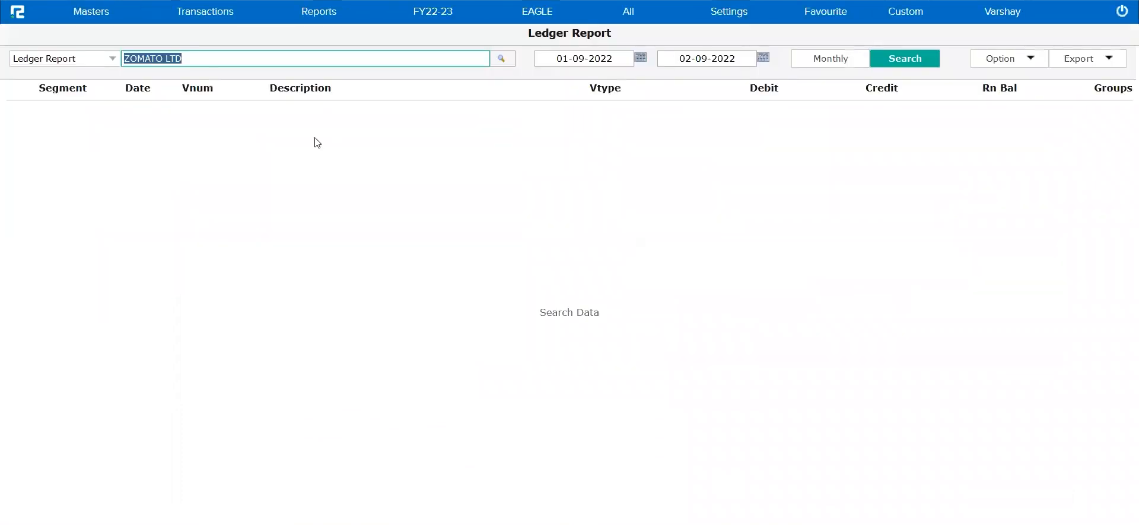
pyautogui.click(912, 61)
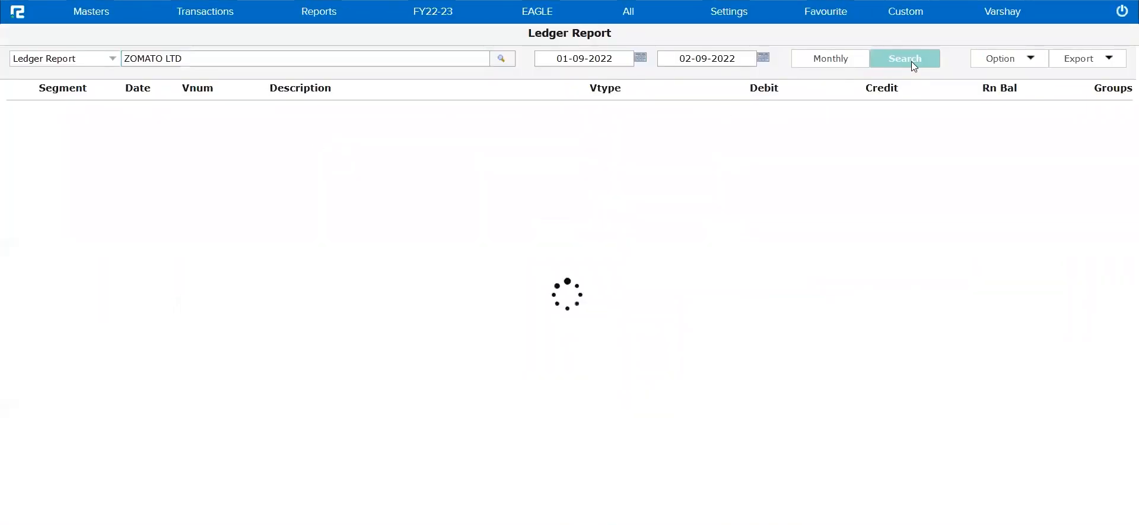
pyautogui.scroll(-10, 774, 289)
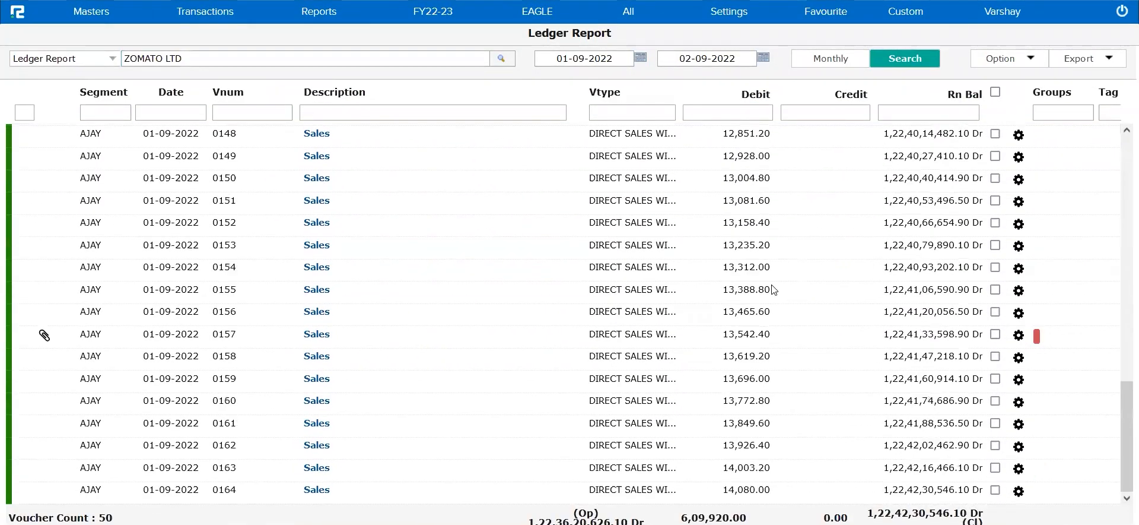
pyautogui.scroll(10, 565, 198)
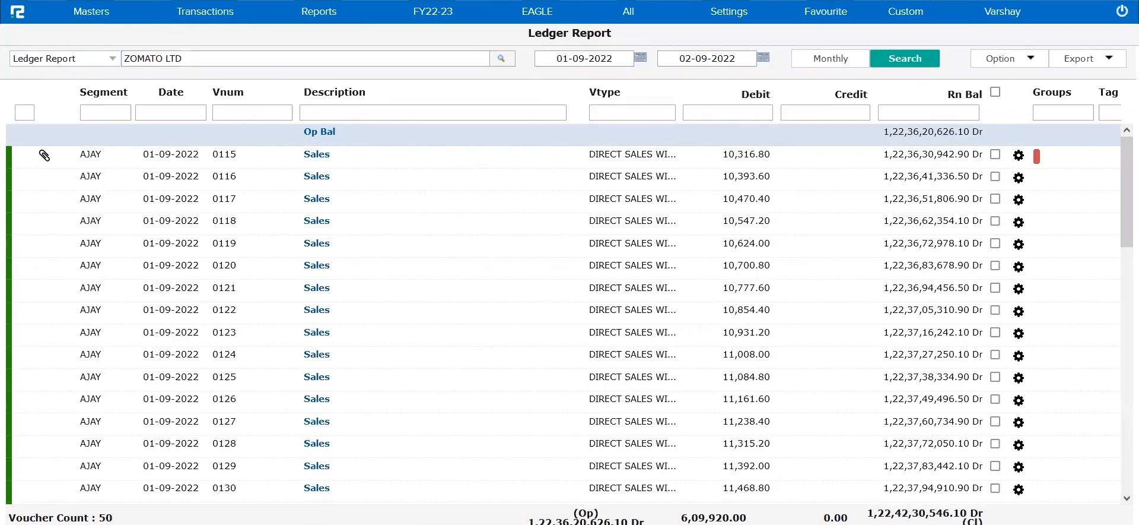